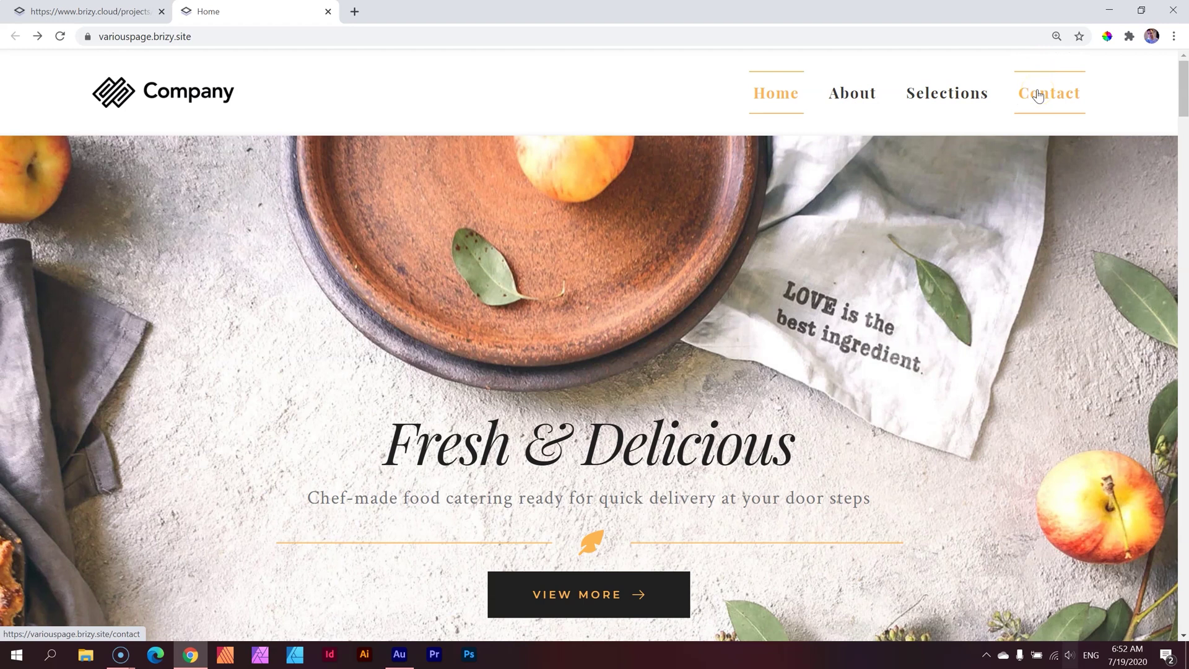
# - Delete the existing header block from the page in the editor
pyautogui.click(1054, 102)
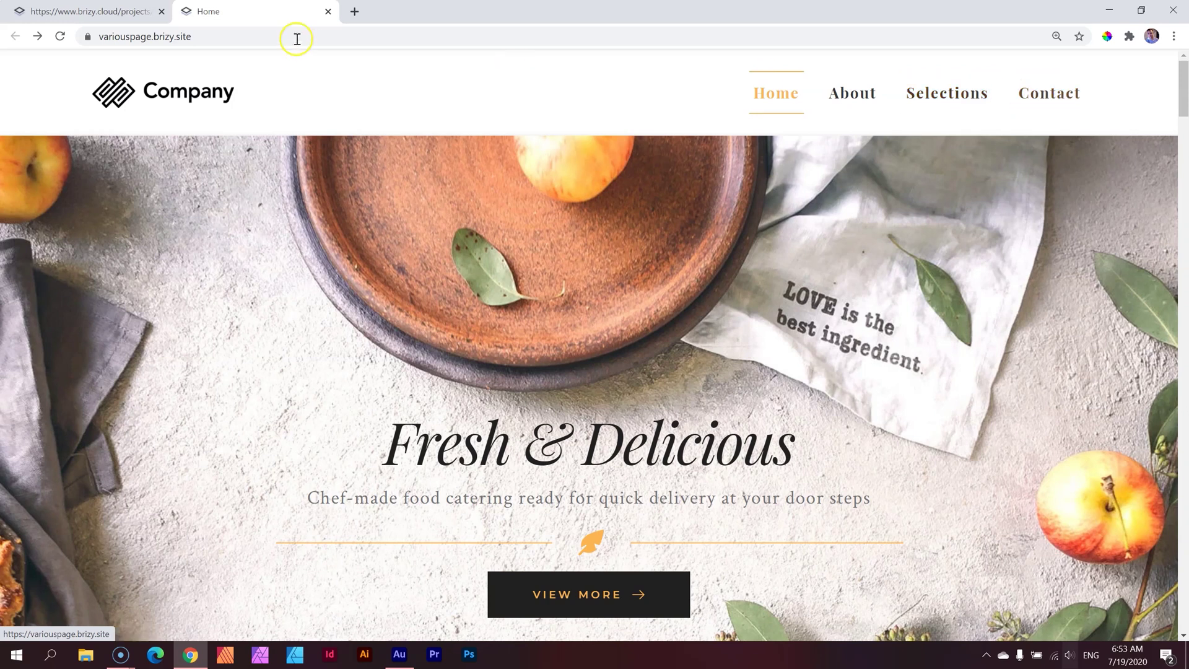
pyautogui.click(88, 8)
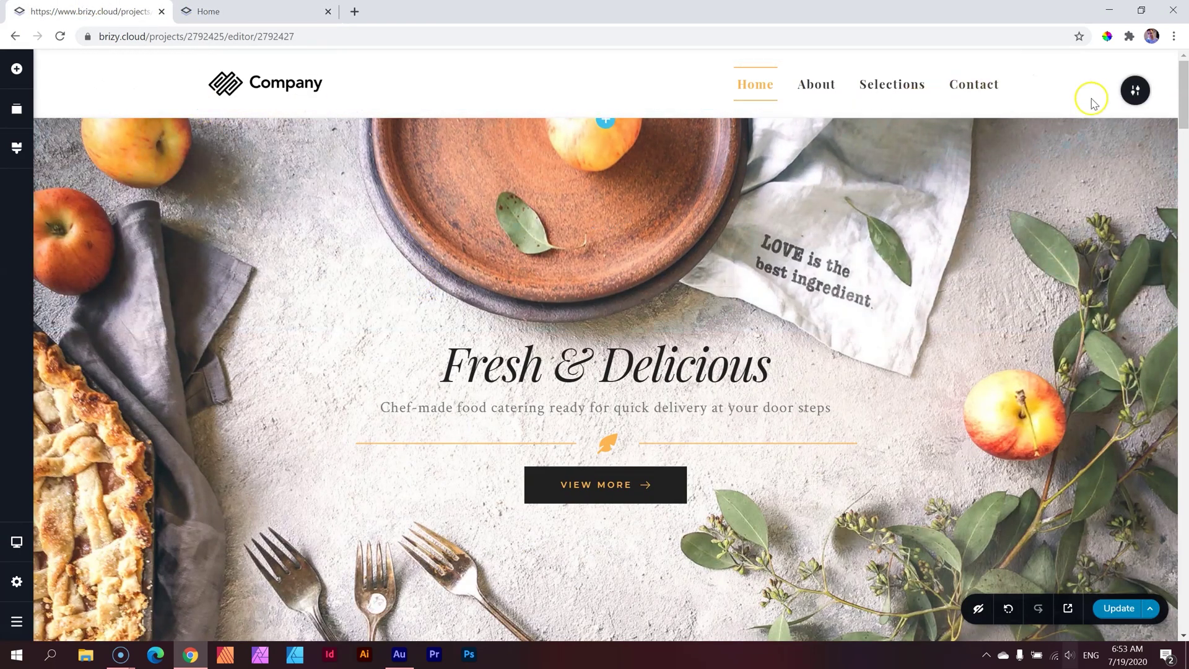
pyautogui.click(1137, 90)
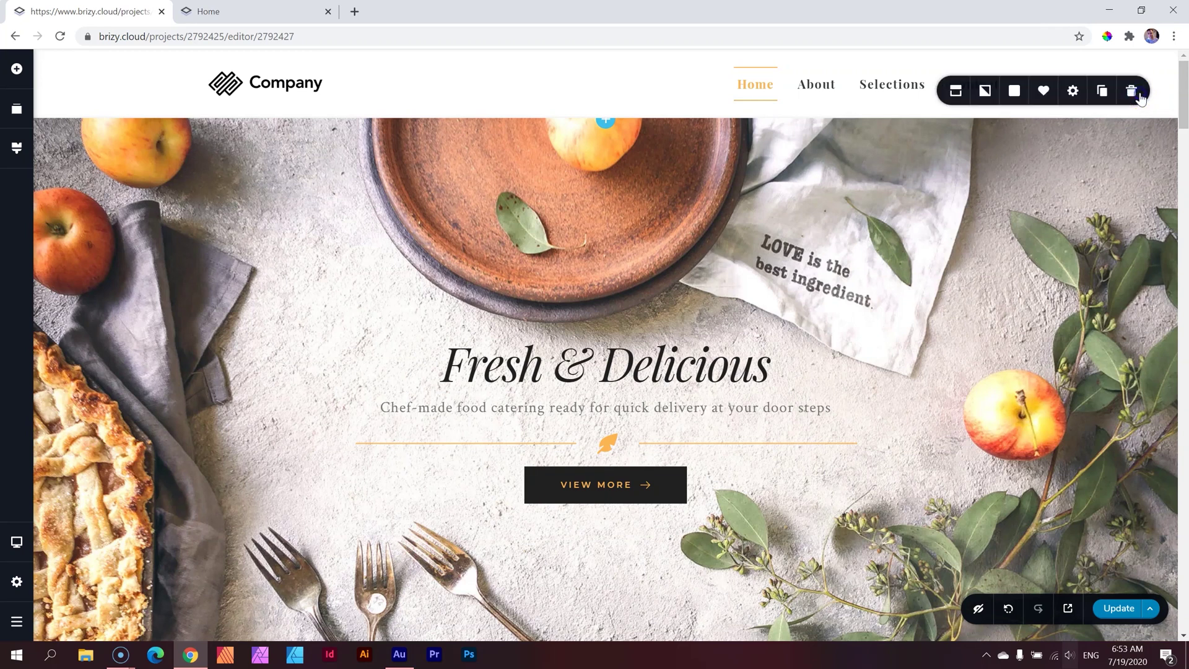
pyautogui.click(1130, 93)
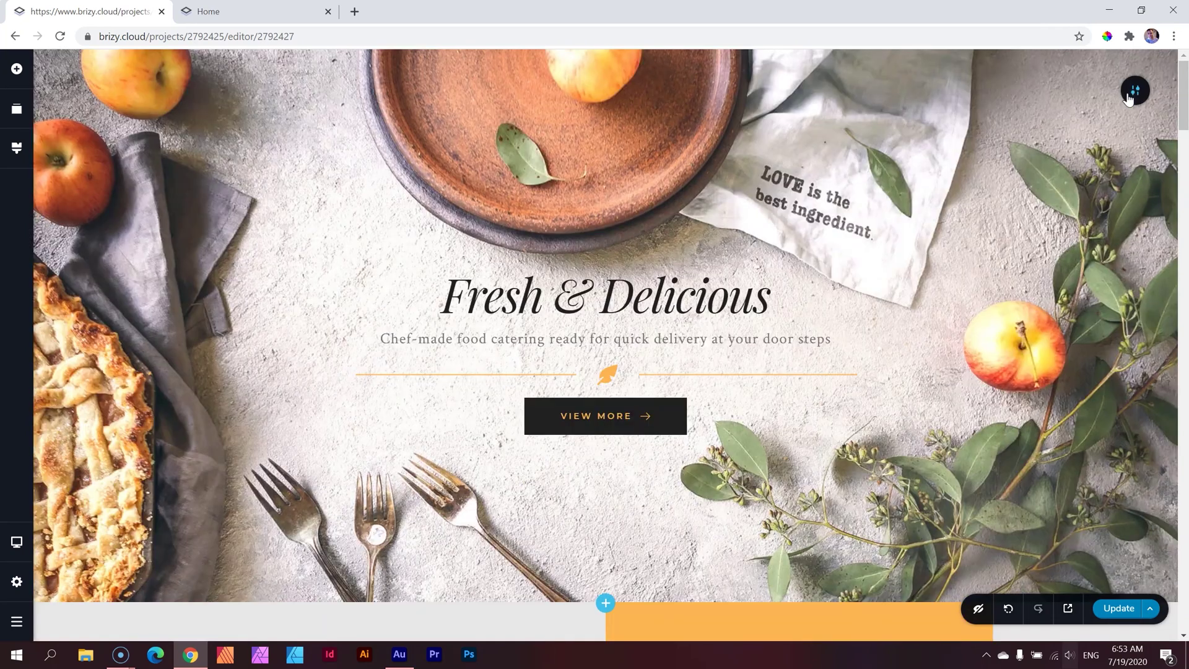
# - Insert the first Header design from the Blocks library
pyautogui.scroll(-6, 1087, 116)
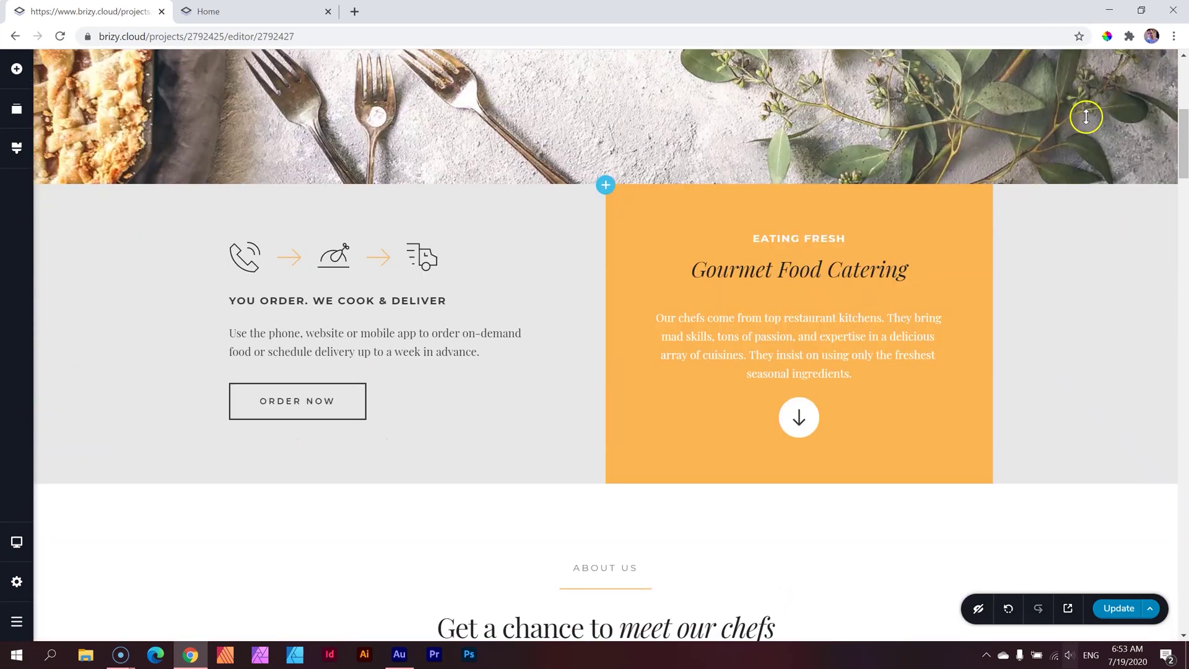
pyautogui.click(605, 184)
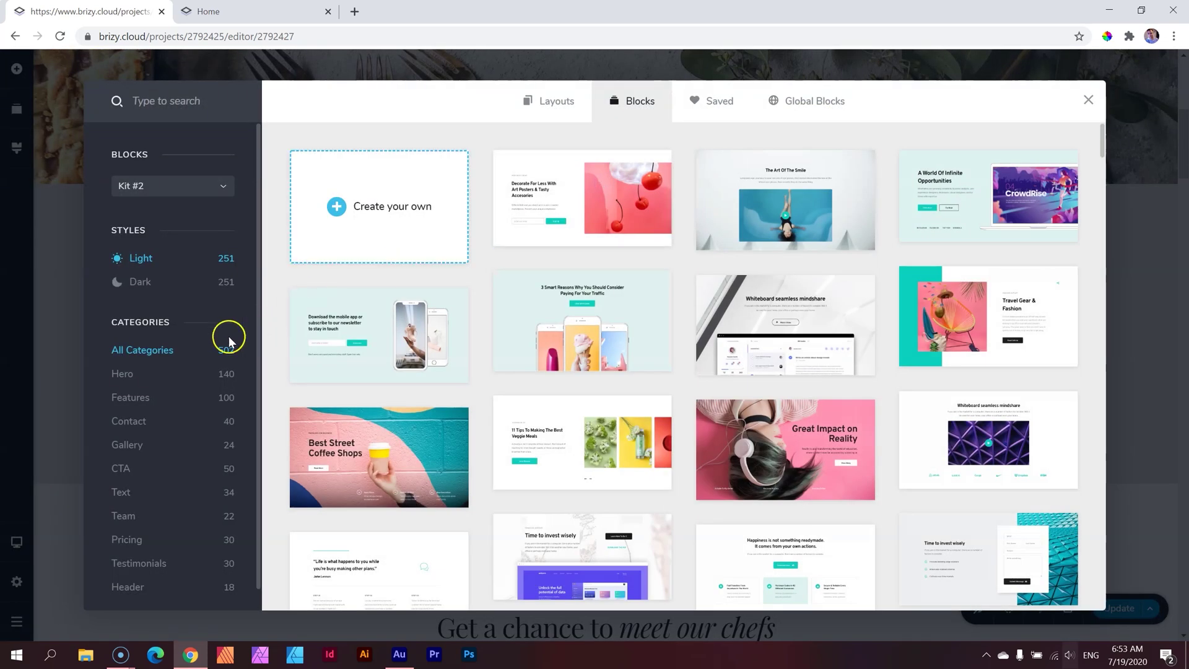
pyautogui.scroll(-1, 216, 345)
pyautogui.click(139, 576)
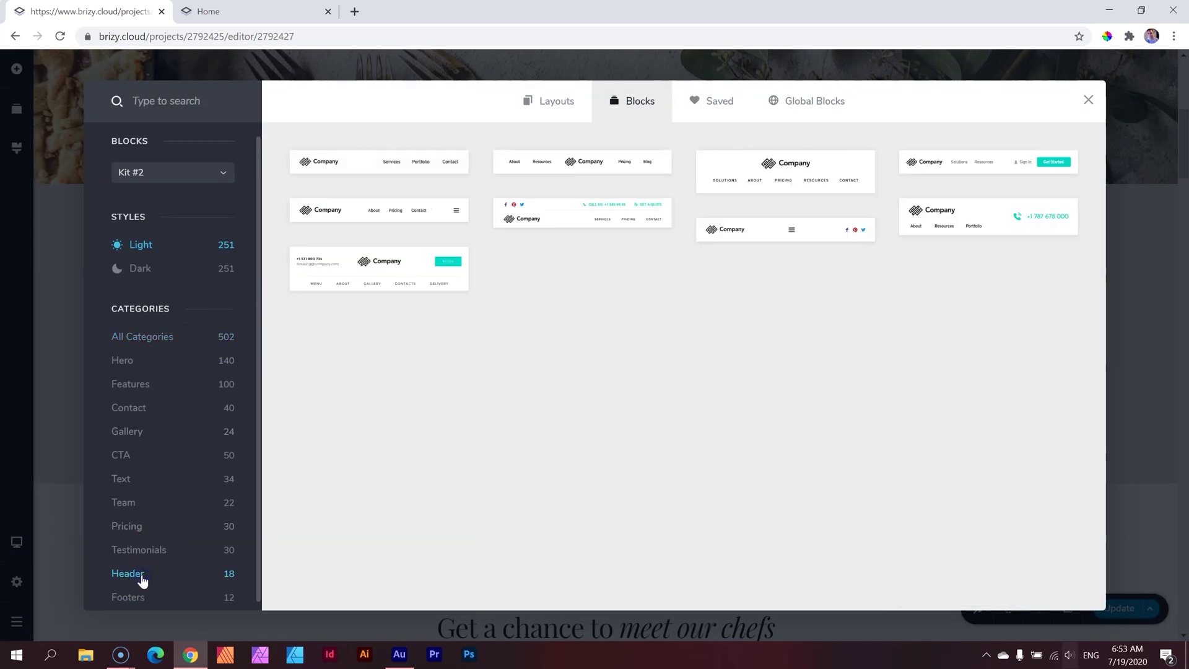
pyautogui.click(414, 169)
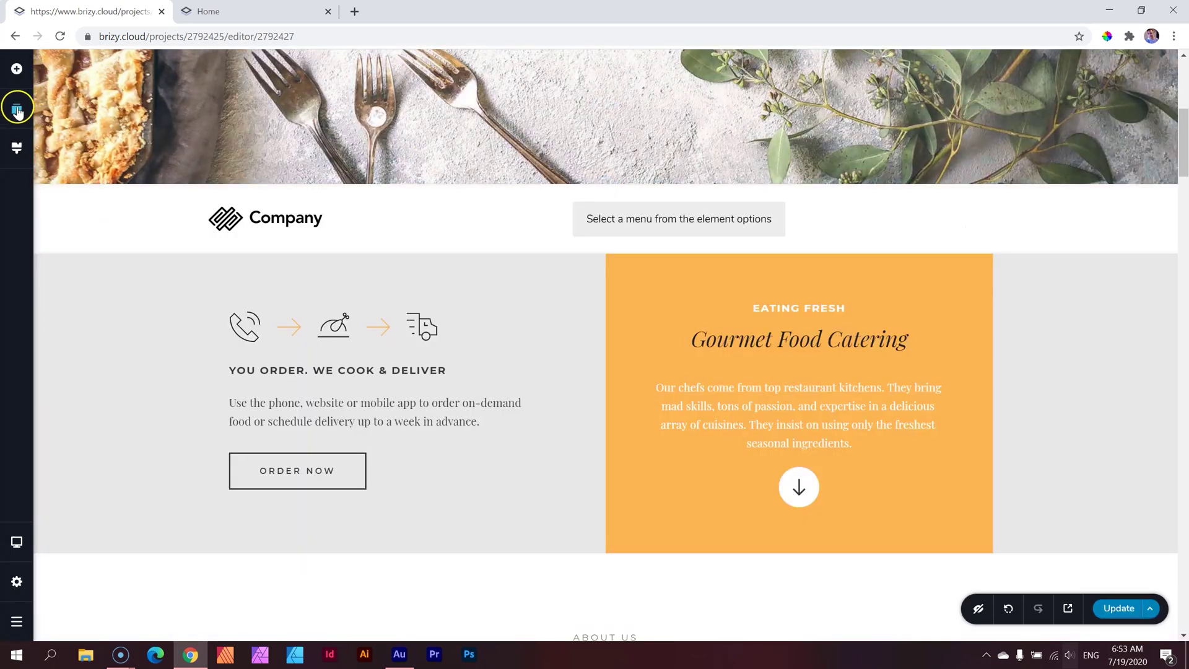
# - Move the new Company header to the top of the page in Reorder Blocks
pyautogui.click(20, 121)
pyautogui.moveTo(59, 175); pyautogui.dragTo(111, 104)
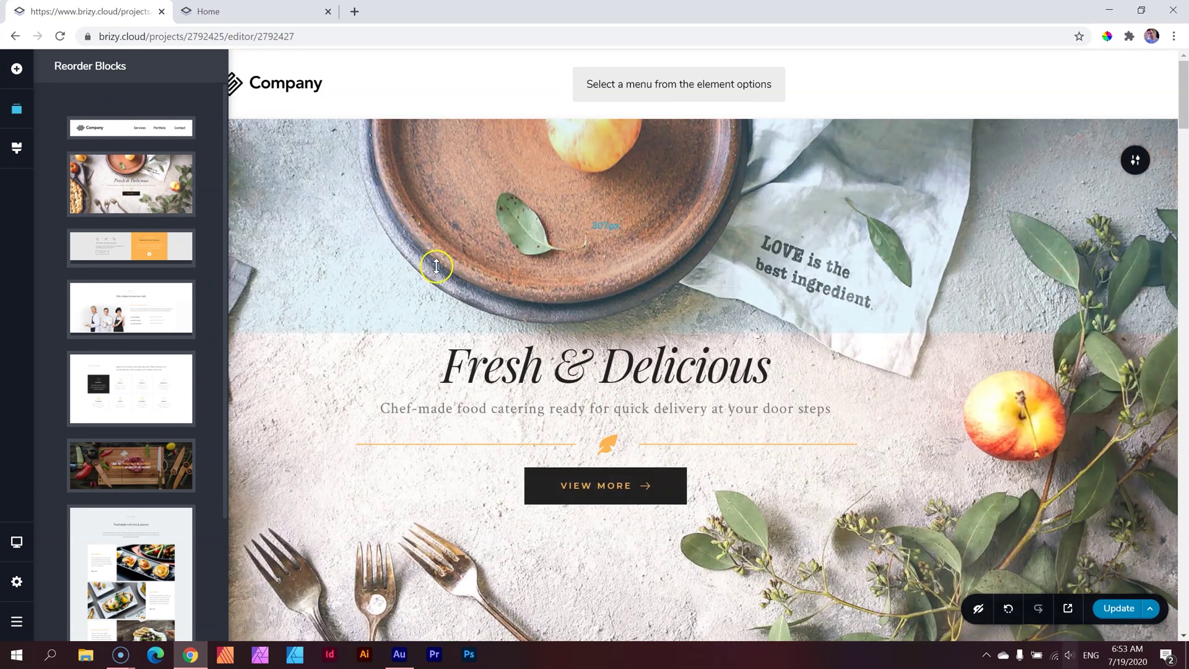
pyautogui.click(730, 90)
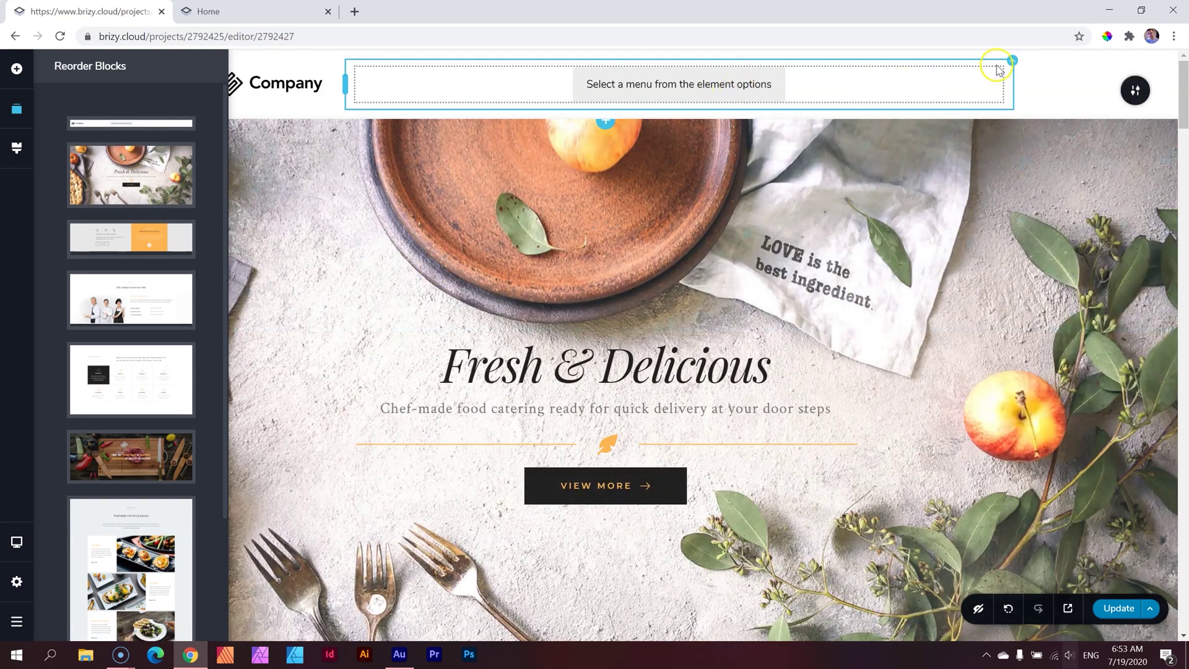
# - Assign Main Menu to the header, tighten item spacing to 31 px and right-align it
pyautogui.click(999, 73)
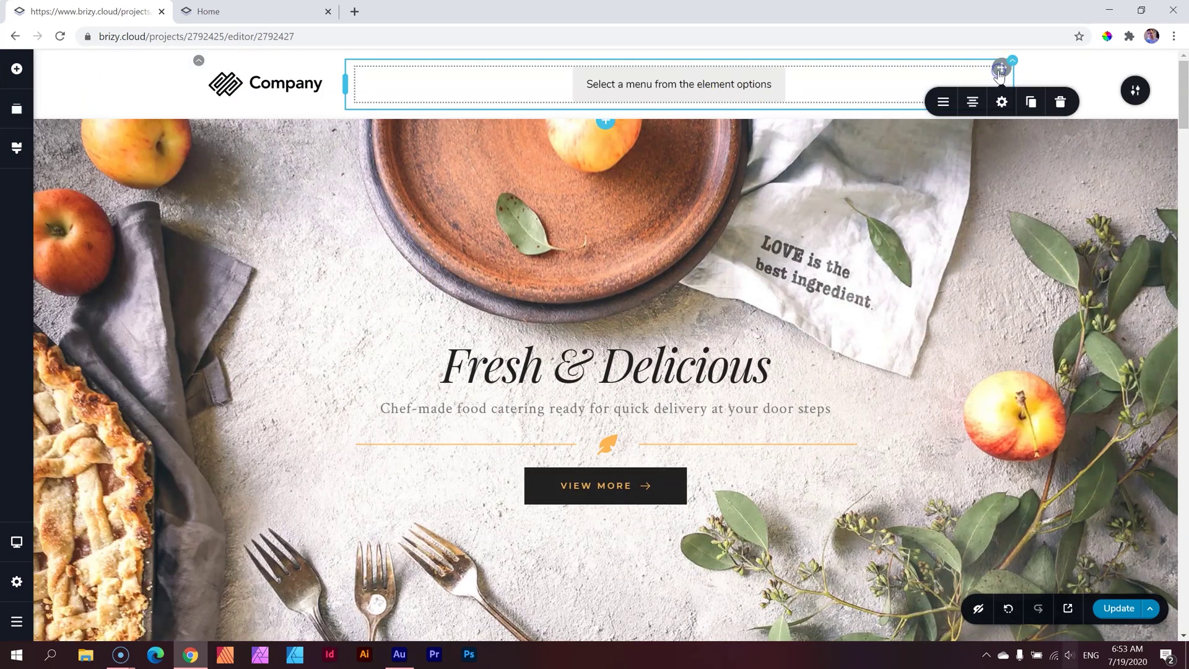
pyautogui.click(943, 104)
pyautogui.click(971, 147)
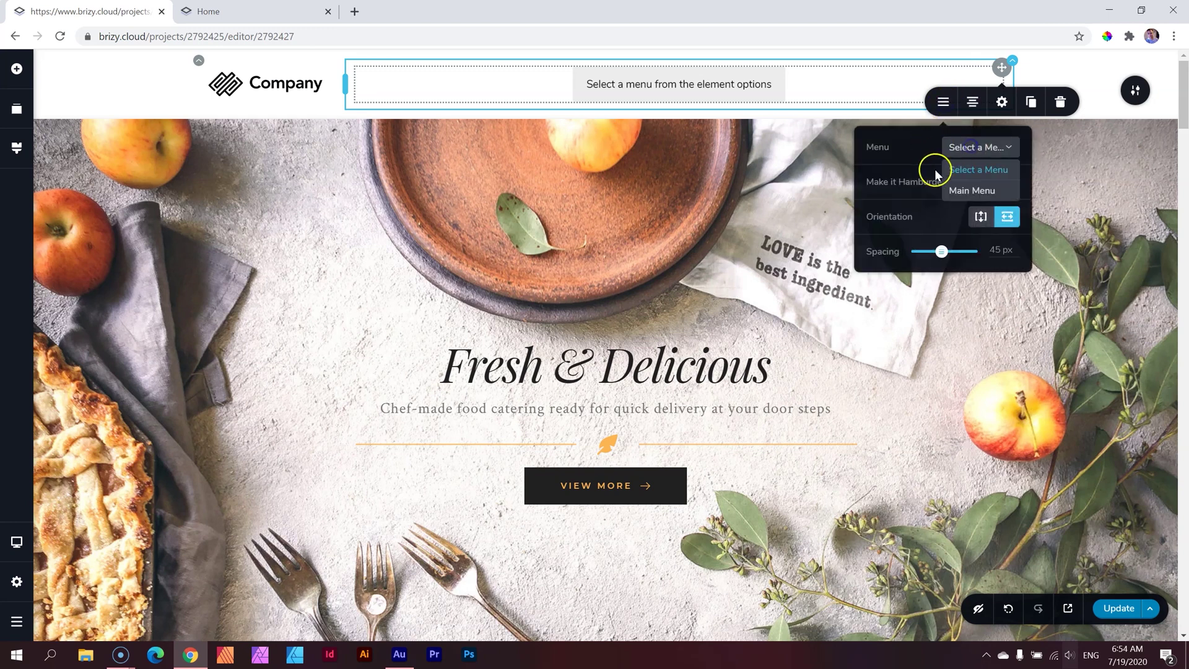
pyautogui.click(970, 193)
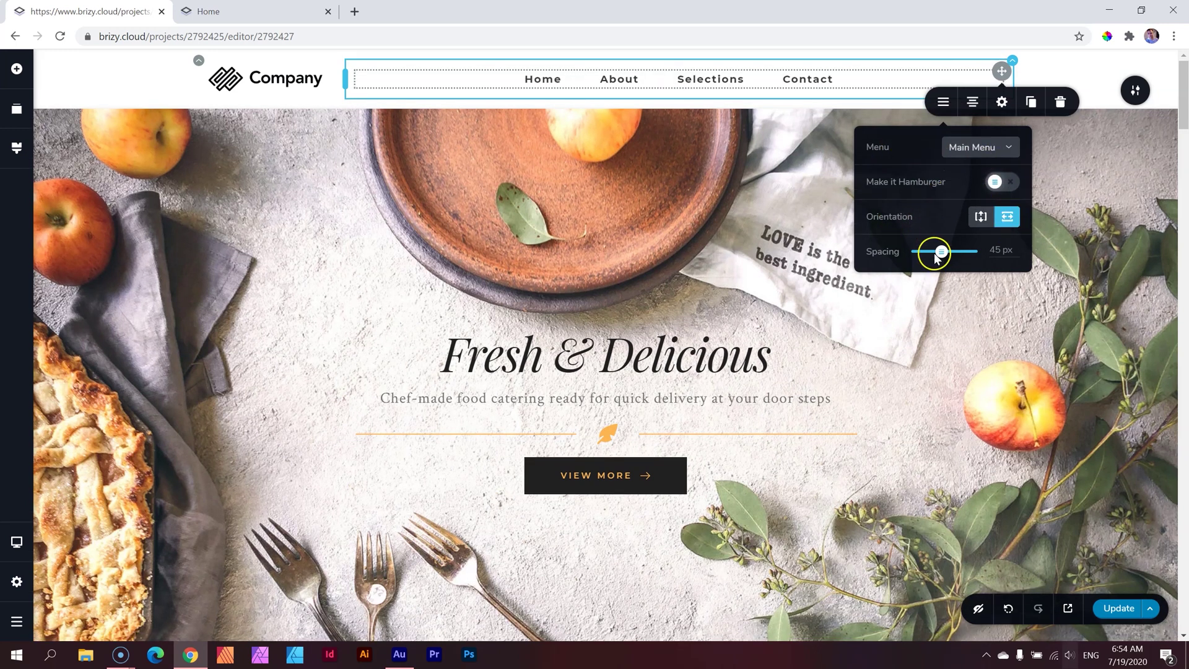
pyautogui.moveTo(935, 257); pyautogui.dragTo(934, 250)
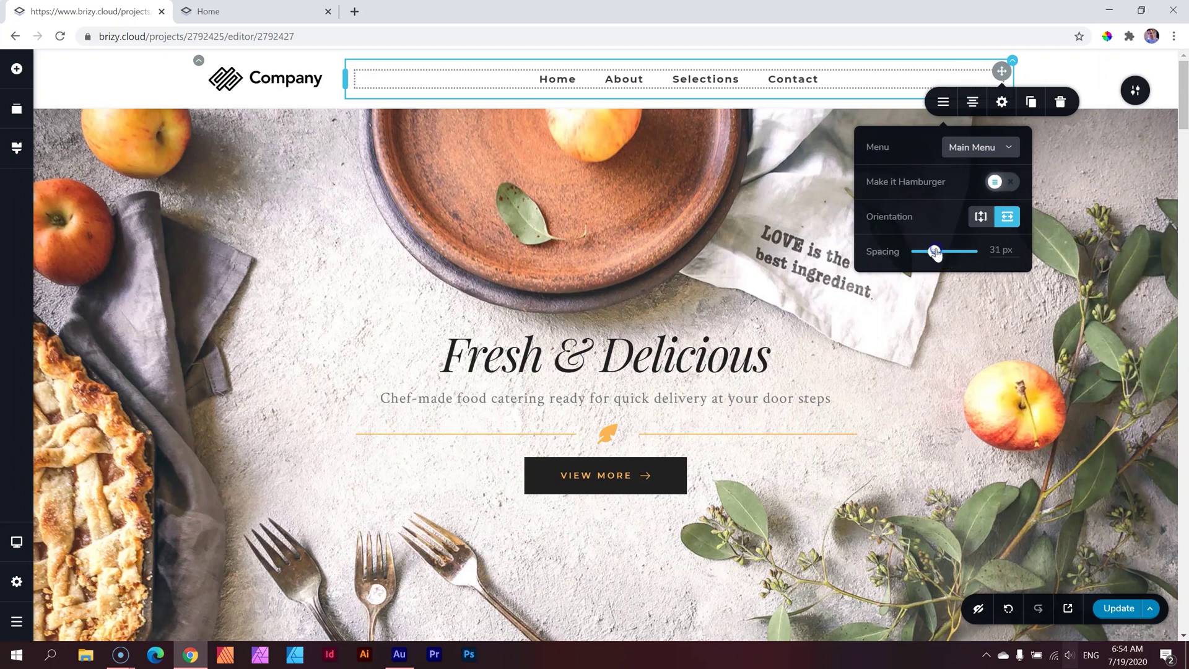
pyautogui.click(971, 108)
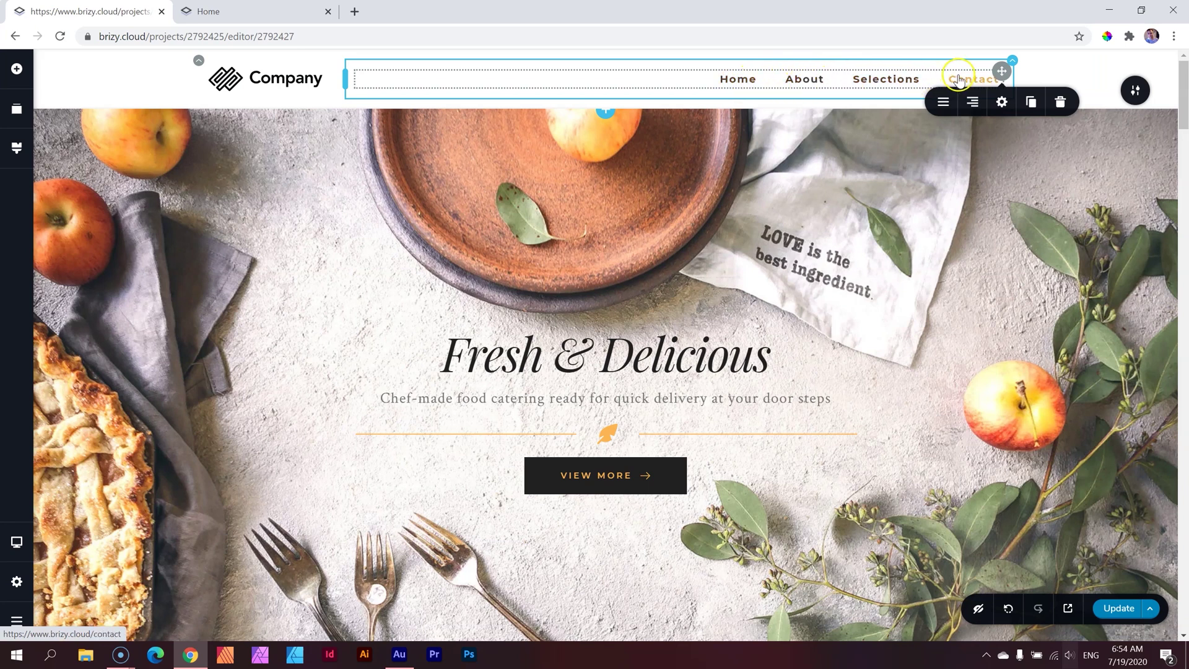
# - Set the header menu items' font to Playfair Display
pyautogui.click(735, 79)
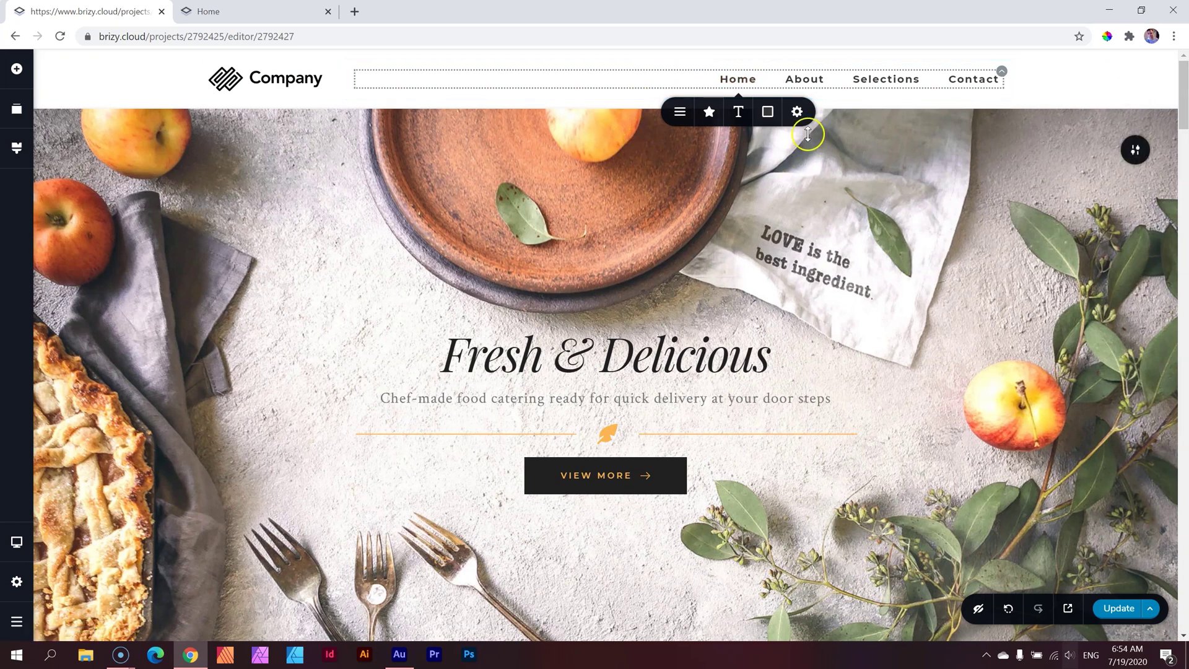
pyautogui.click(736, 115)
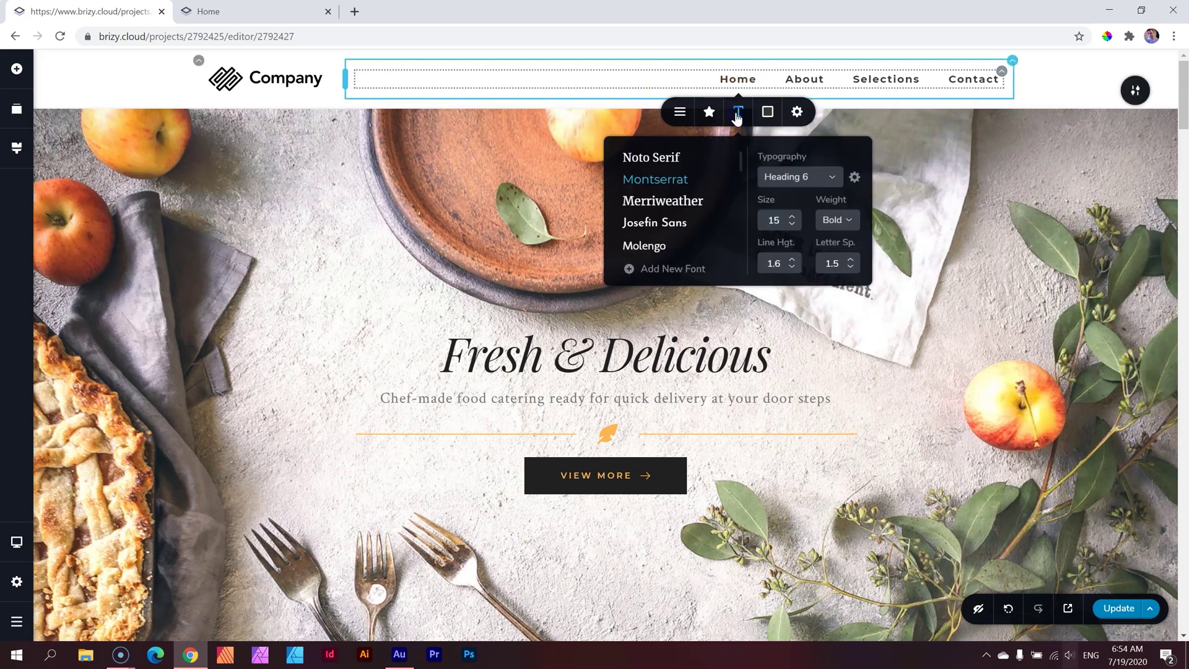
pyautogui.scroll(-2, 711, 182)
pyautogui.scroll(-3, 710, 184)
pyautogui.scroll(-2, 673, 199)
pyautogui.click(668, 245)
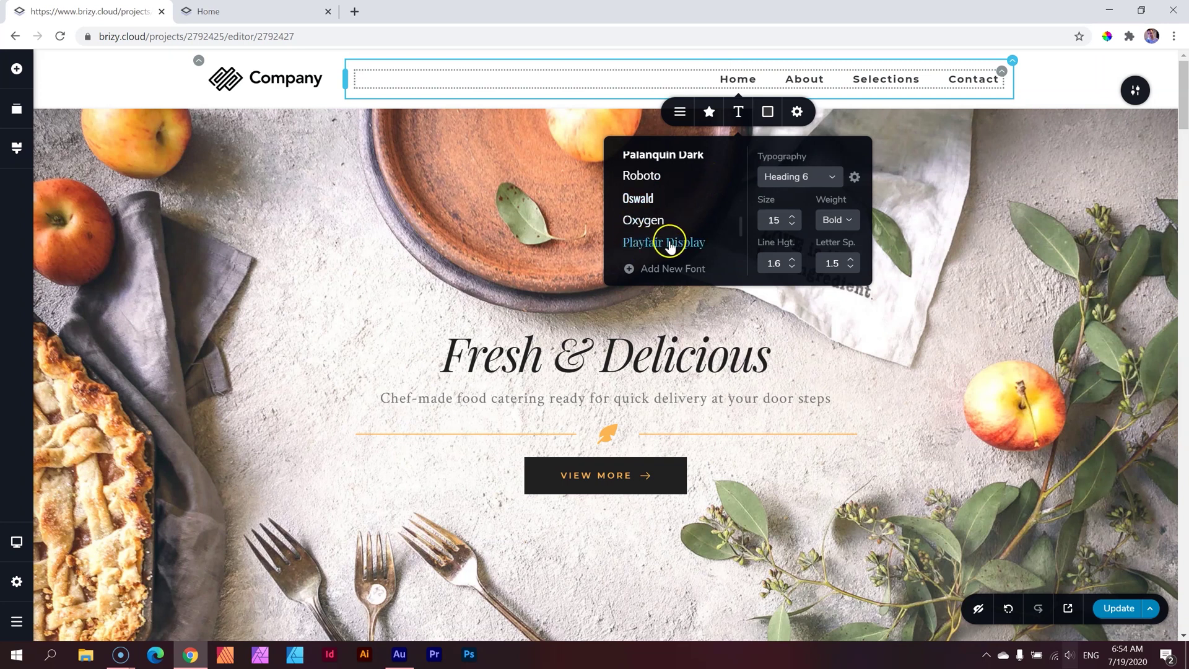
# - Raise the menu font size to 18 and lower letter spacing to 0.5
pyautogui.click(792, 216)
pyautogui.click(793, 217)
pyautogui.click(793, 217)
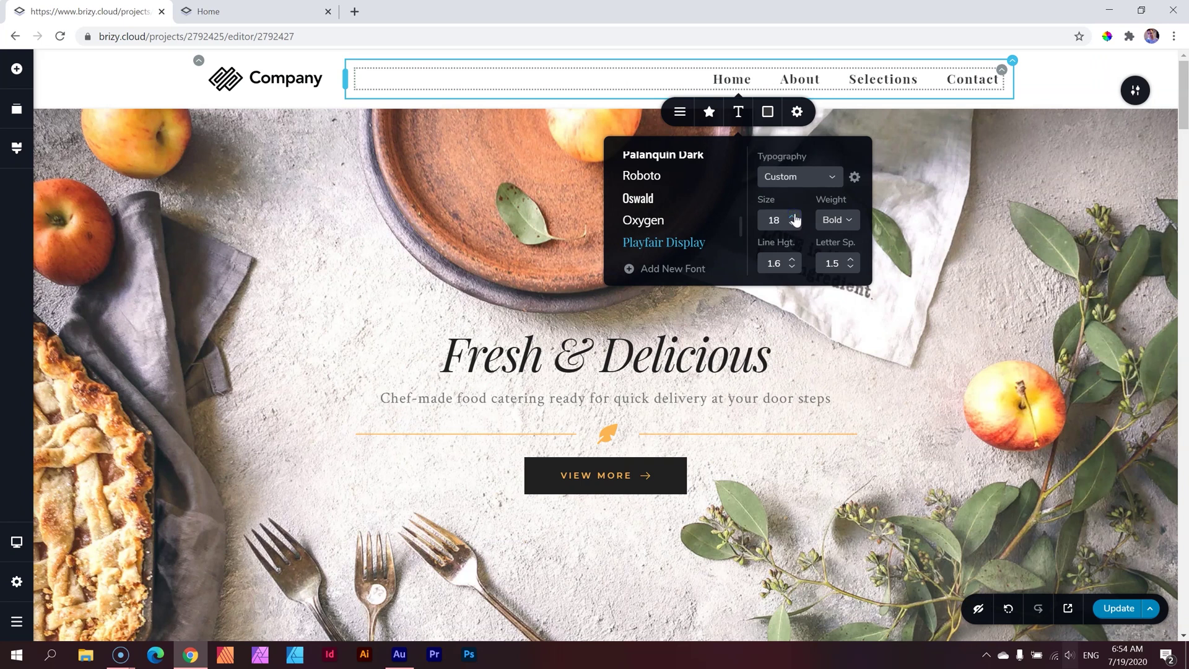
pyautogui.click(851, 268)
pyautogui.click(851, 268)
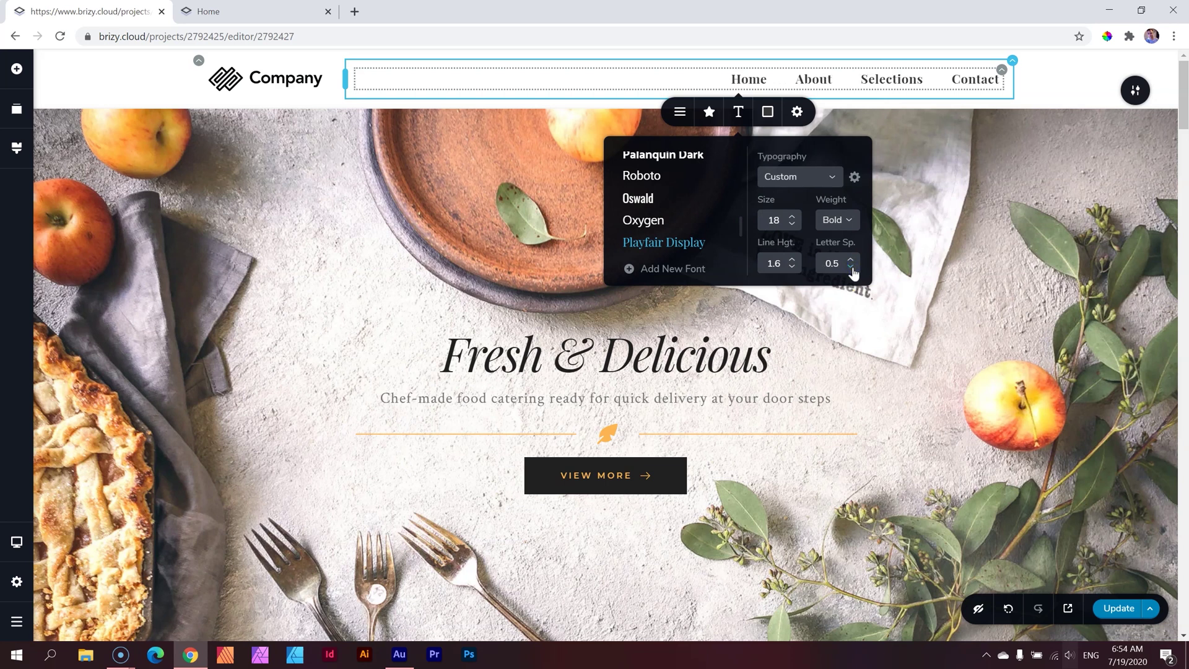
pyautogui.click(680, 111)
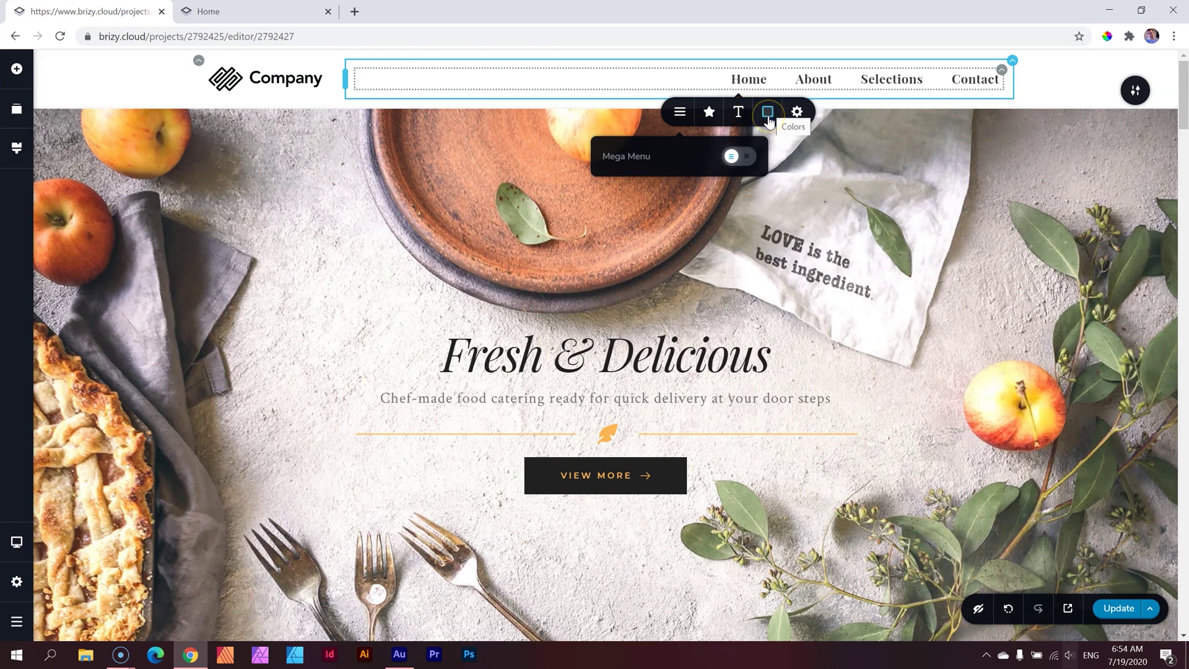
# - Browse the menu's Text and Border colour settings and its Hover and Normal states
pyautogui.click(768, 118)
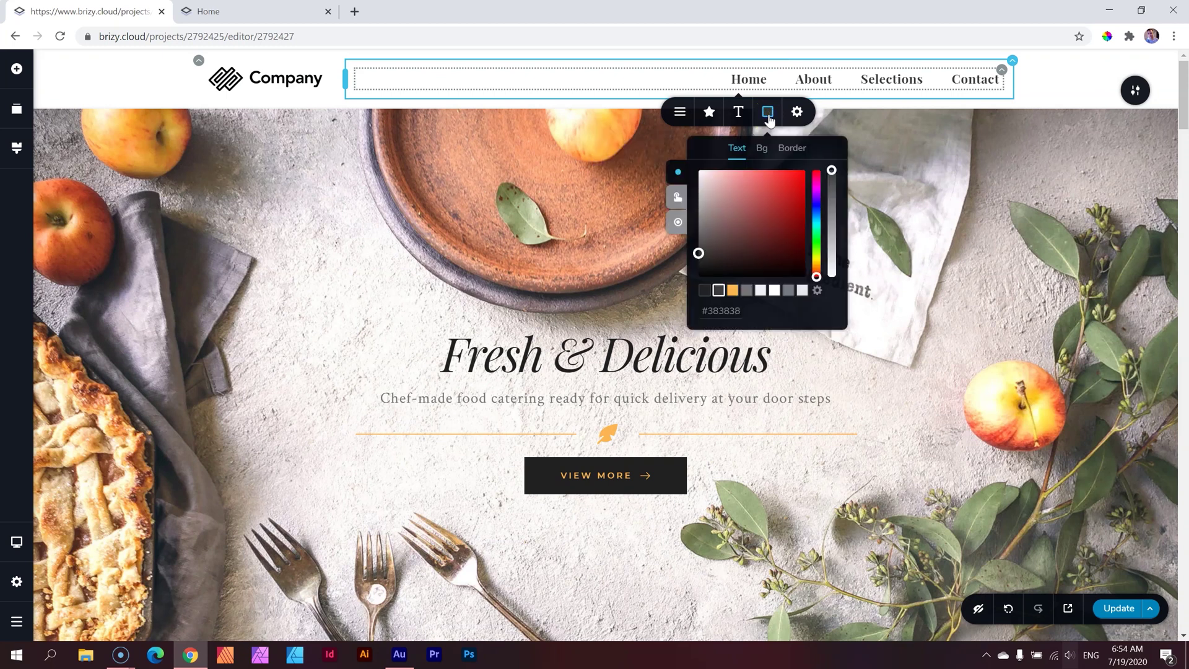
pyautogui.click(737, 151)
pyautogui.click(794, 150)
pyautogui.click(678, 222)
pyautogui.click(679, 176)
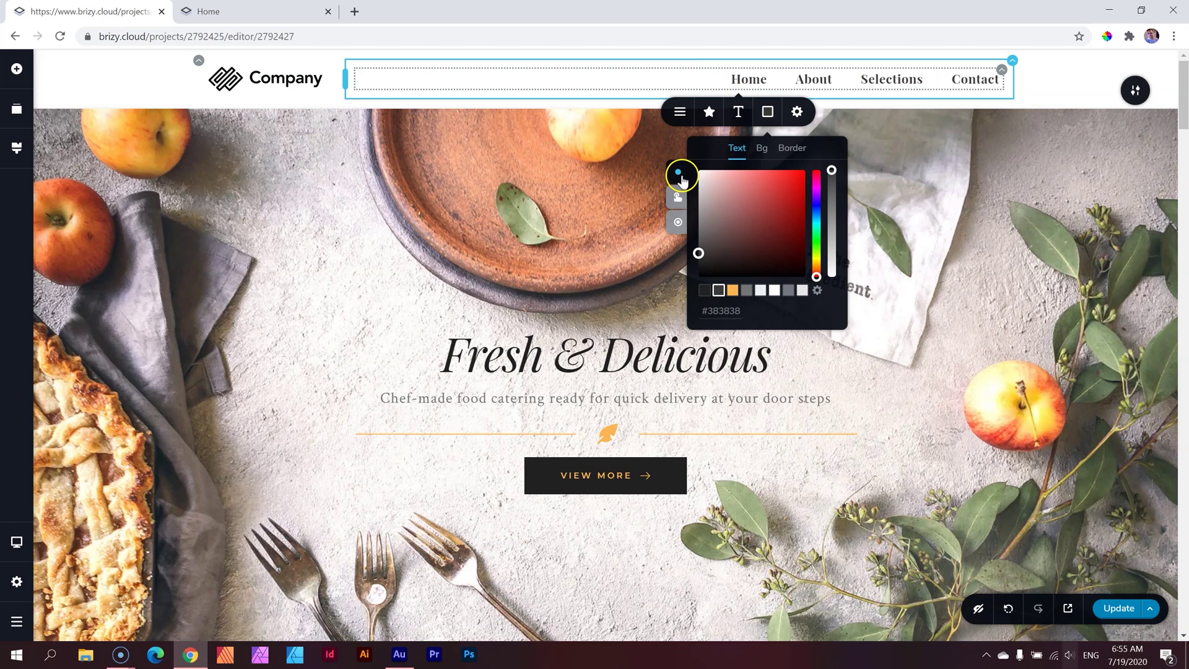
# - Select the Active state in the menu's Text colour settings, items still #383838
pyautogui.click(679, 223)
pyautogui.click(679, 224)
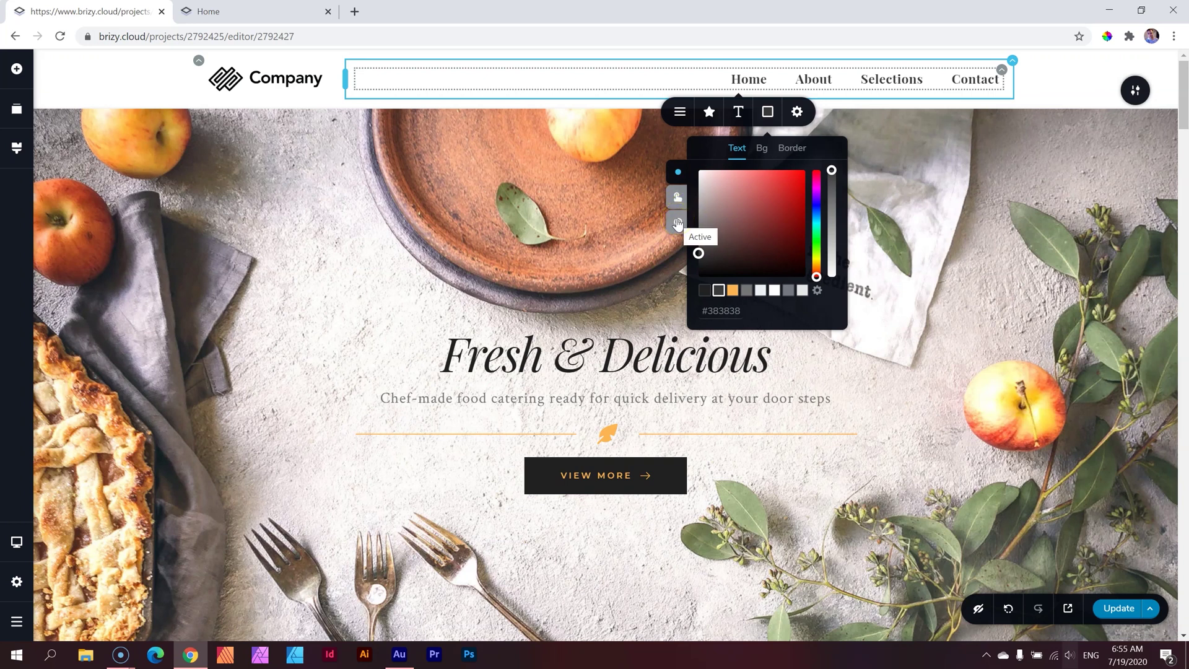
pyautogui.click(812, 255)
pyautogui.click(692, 233)
pyautogui.click(678, 223)
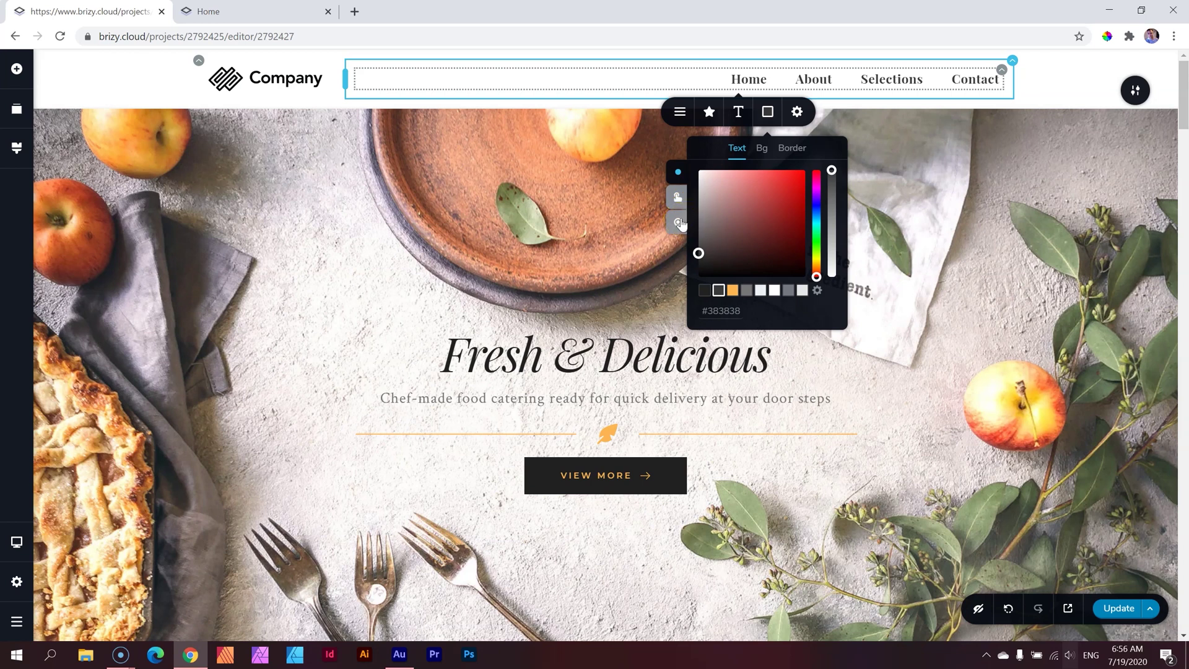
# - Check the menu items' Normal and Hover text colour settings
pyautogui.click(675, 224)
pyautogui.click(679, 180)
pyautogui.click(717, 291)
pyautogui.click(718, 292)
pyautogui.click(717, 291)
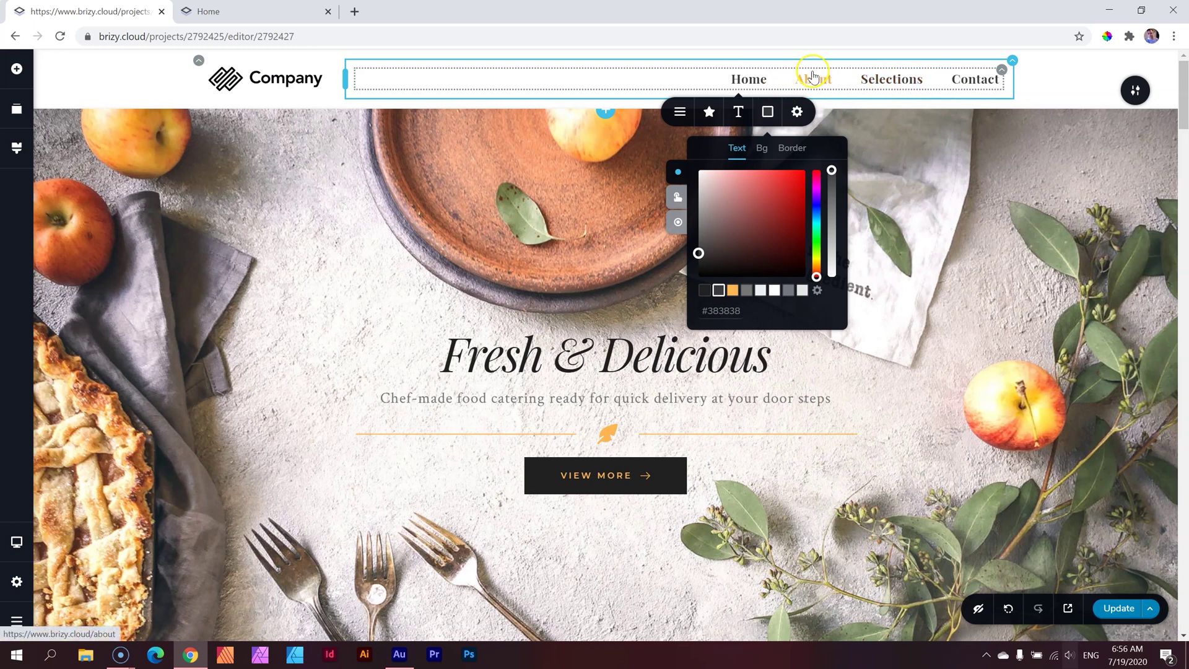
pyautogui.click(676, 199)
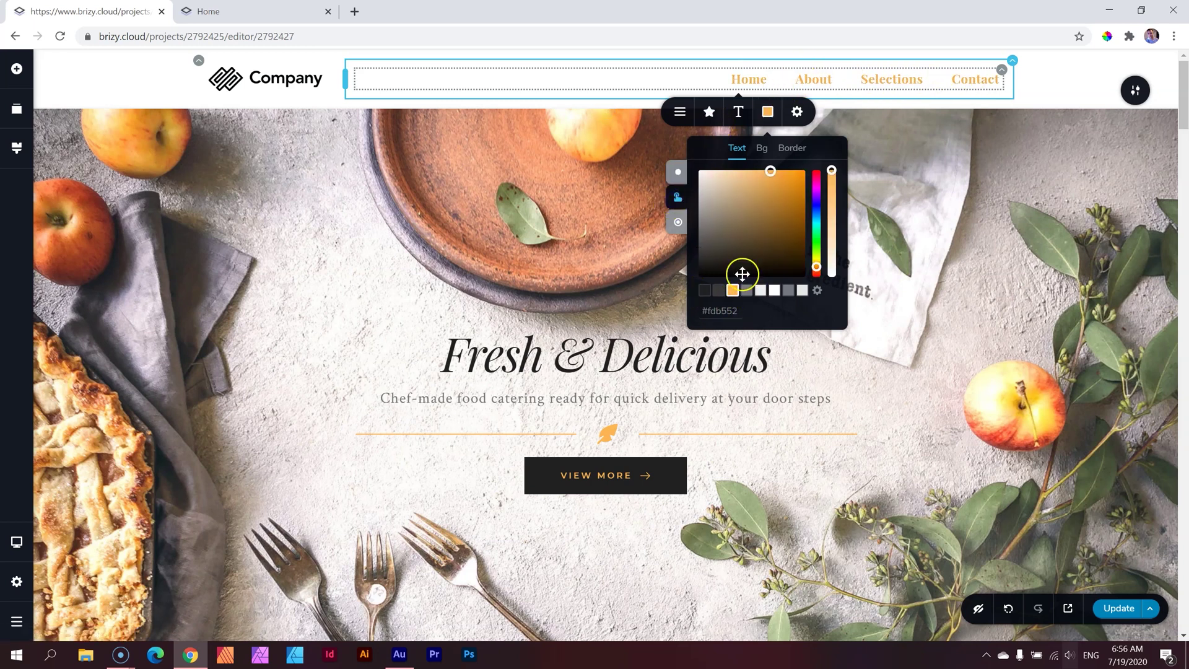
pyautogui.click(679, 172)
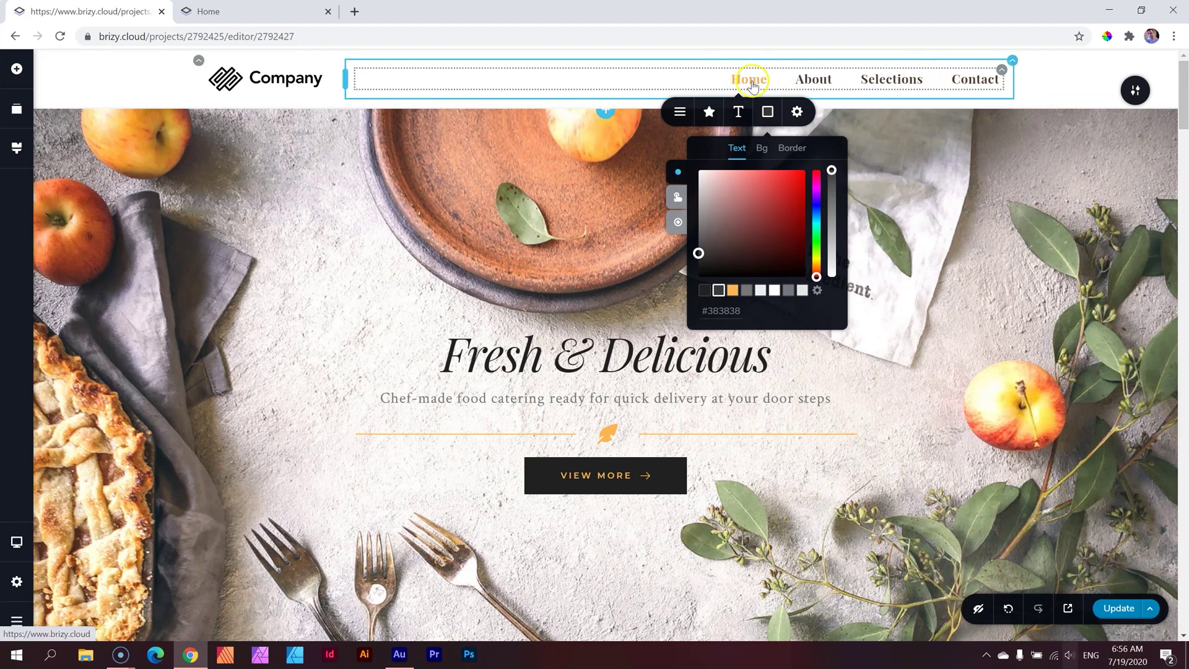
# - Make the active menu item's text orange #fdb552, then return to the Normal state
pyautogui.click(678, 222)
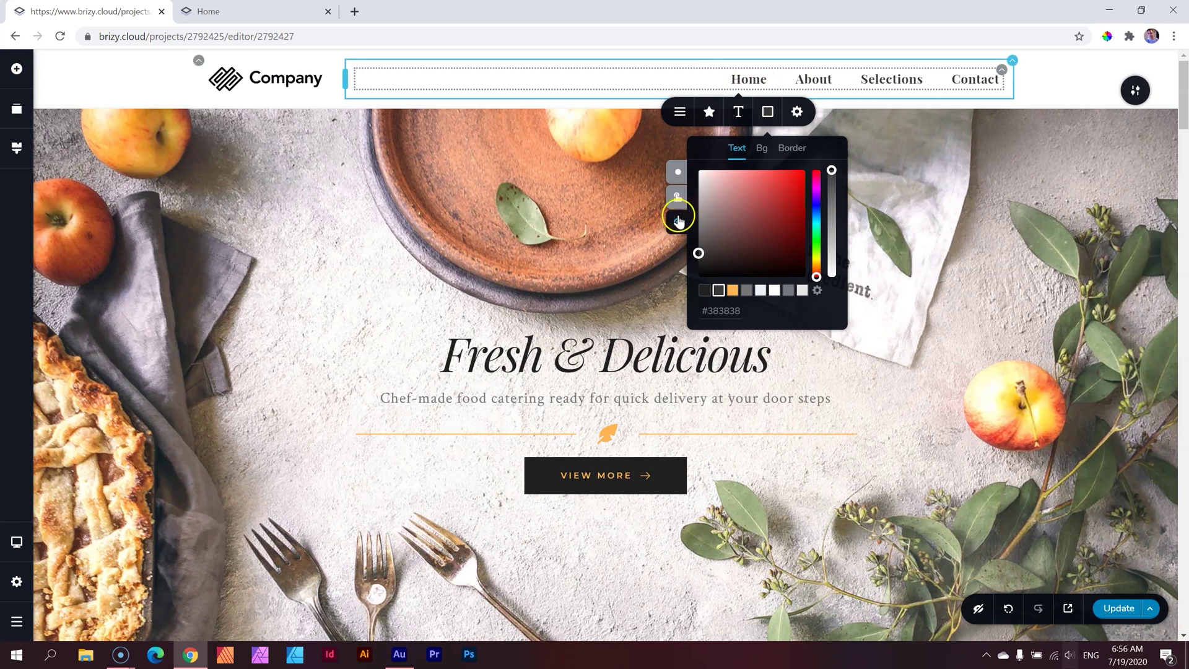
pyautogui.click(733, 290)
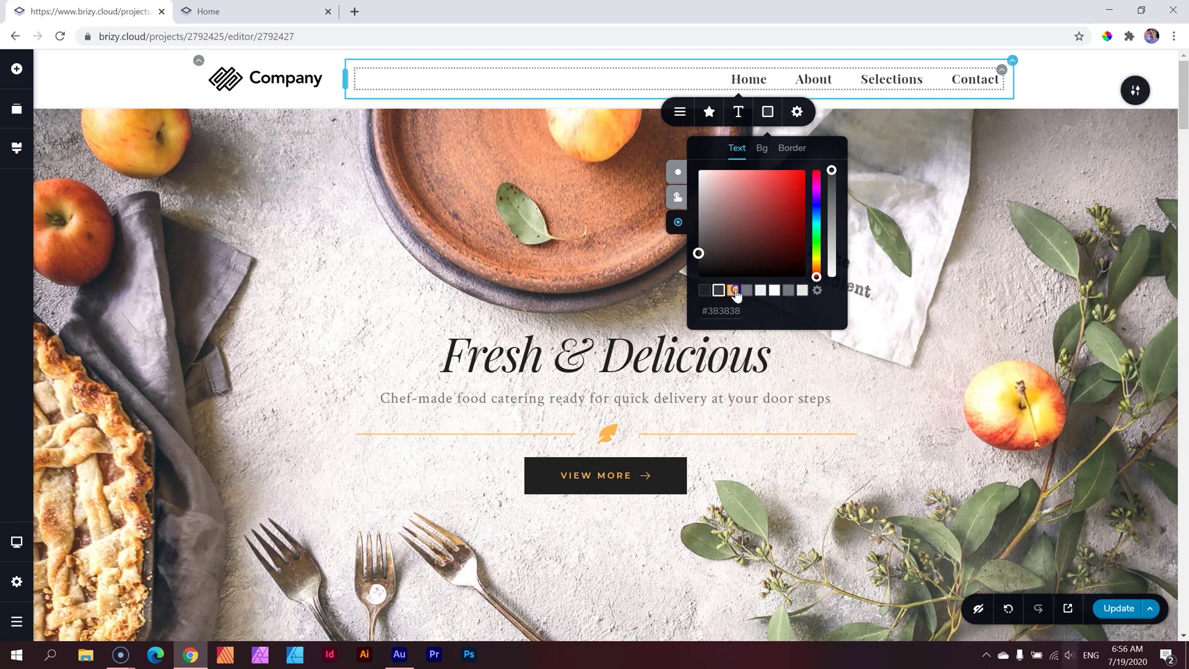
pyautogui.click(680, 177)
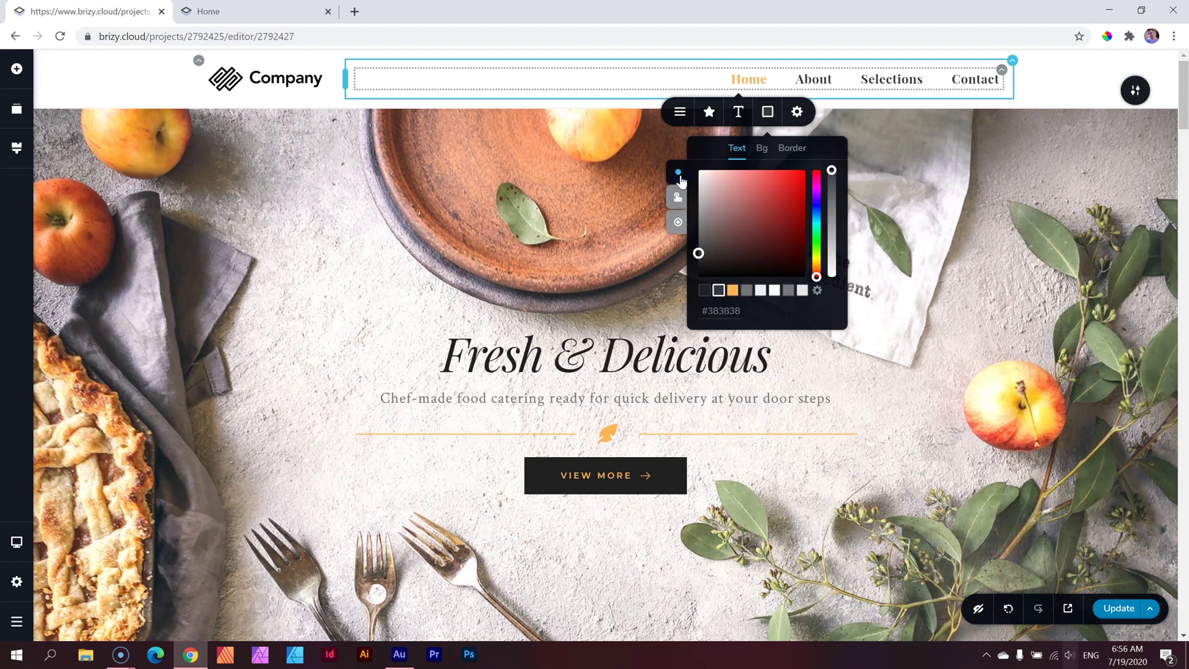
pyautogui.click(750, 87)
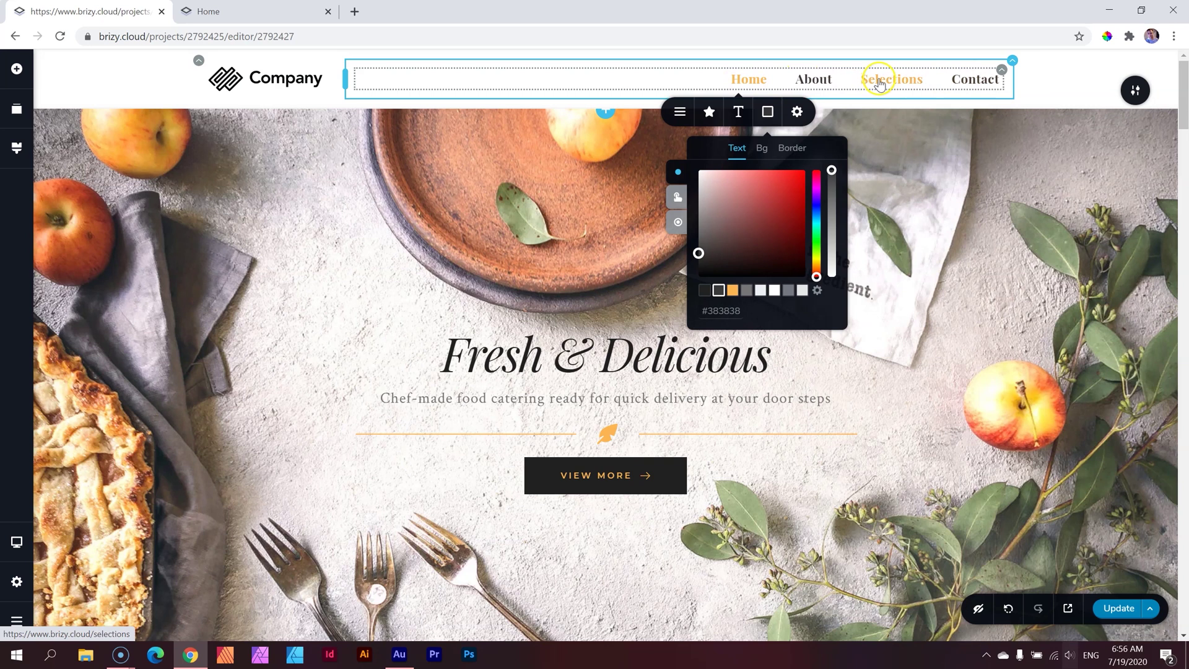
# - Publish the changes and confirm Home appears orange on the live site
pyautogui.click(1103, 615)
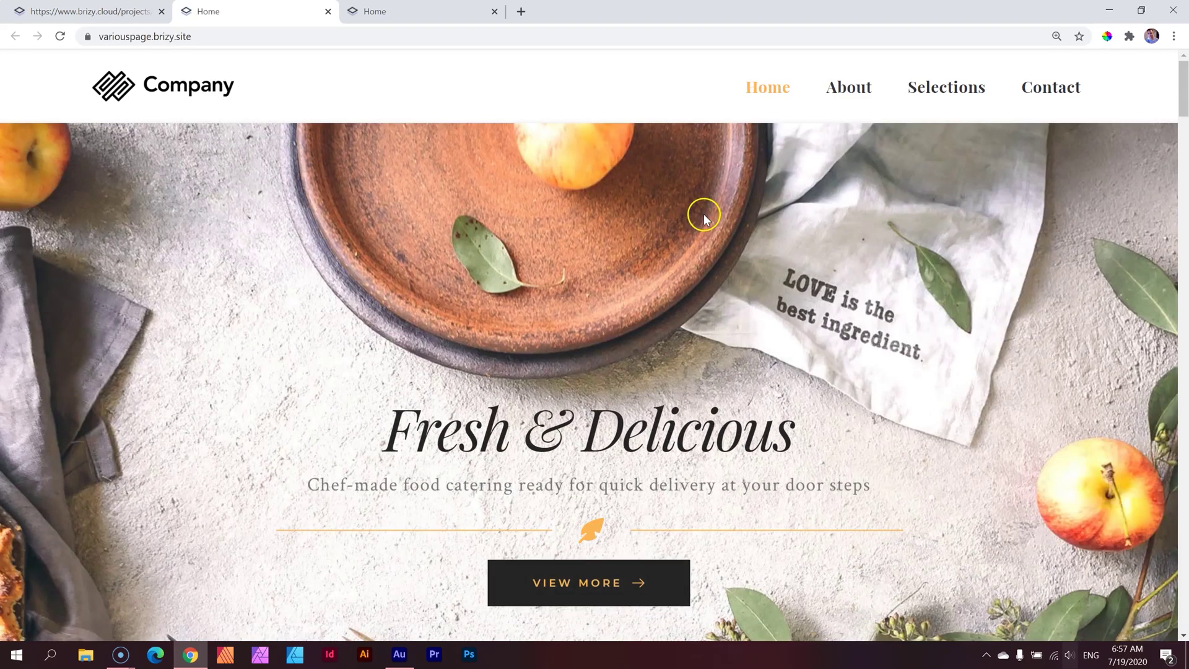
pyautogui.click(1055, 37)
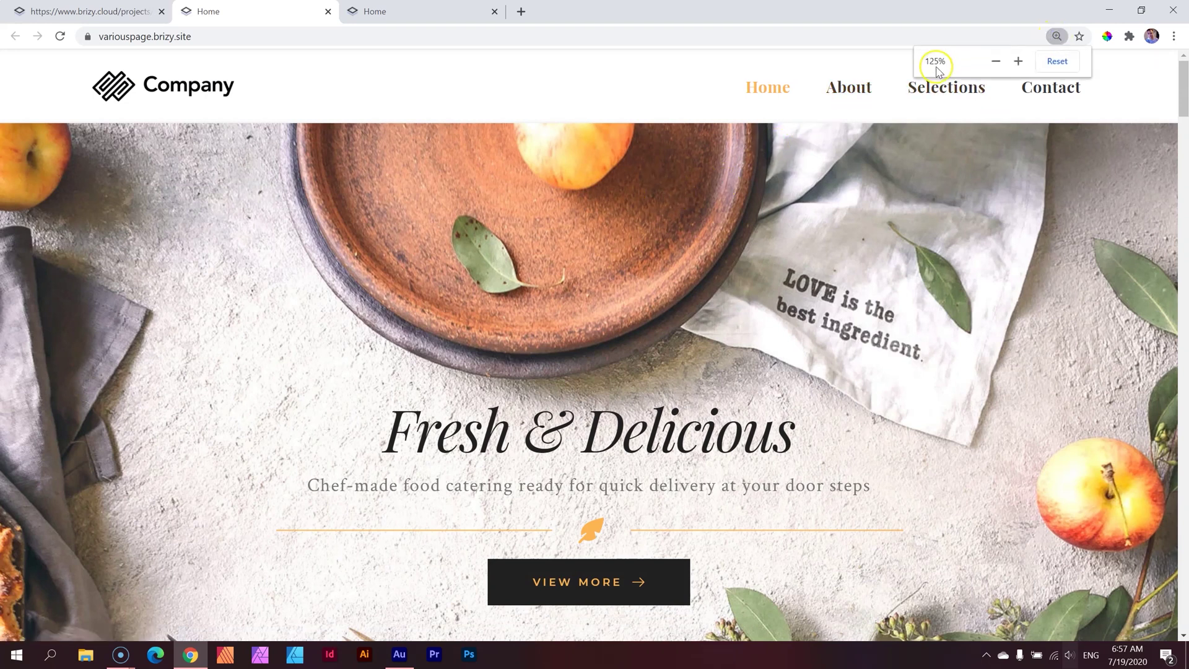
pyautogui.click(107, 15)
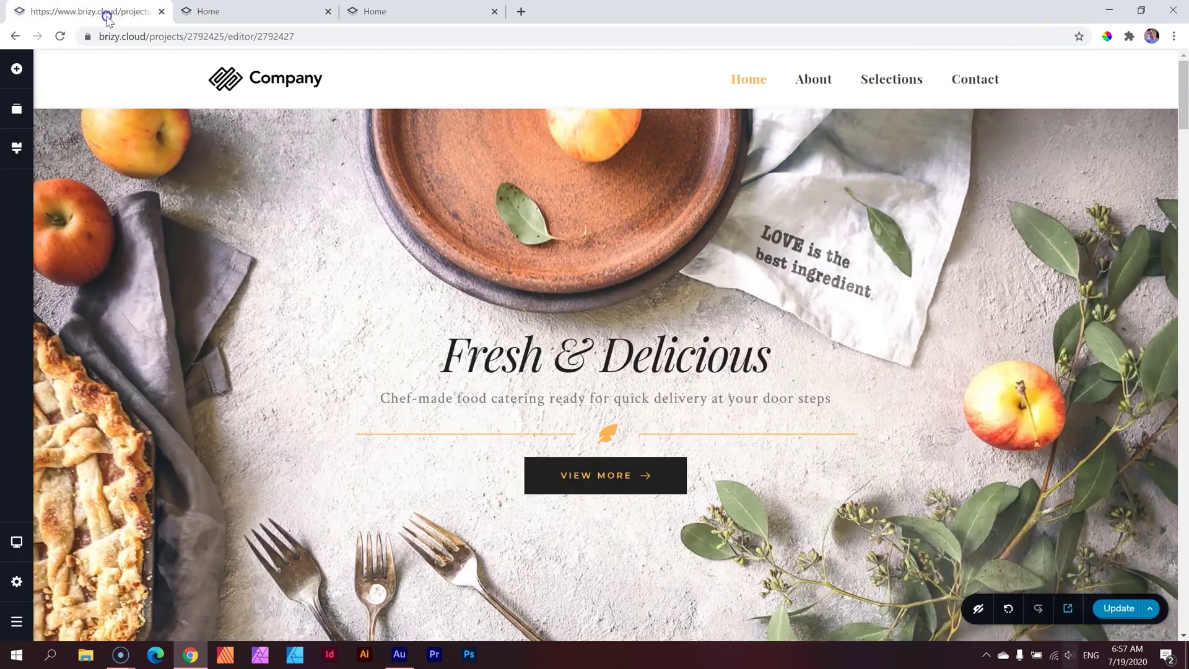
pyautogui.click(260, 12)
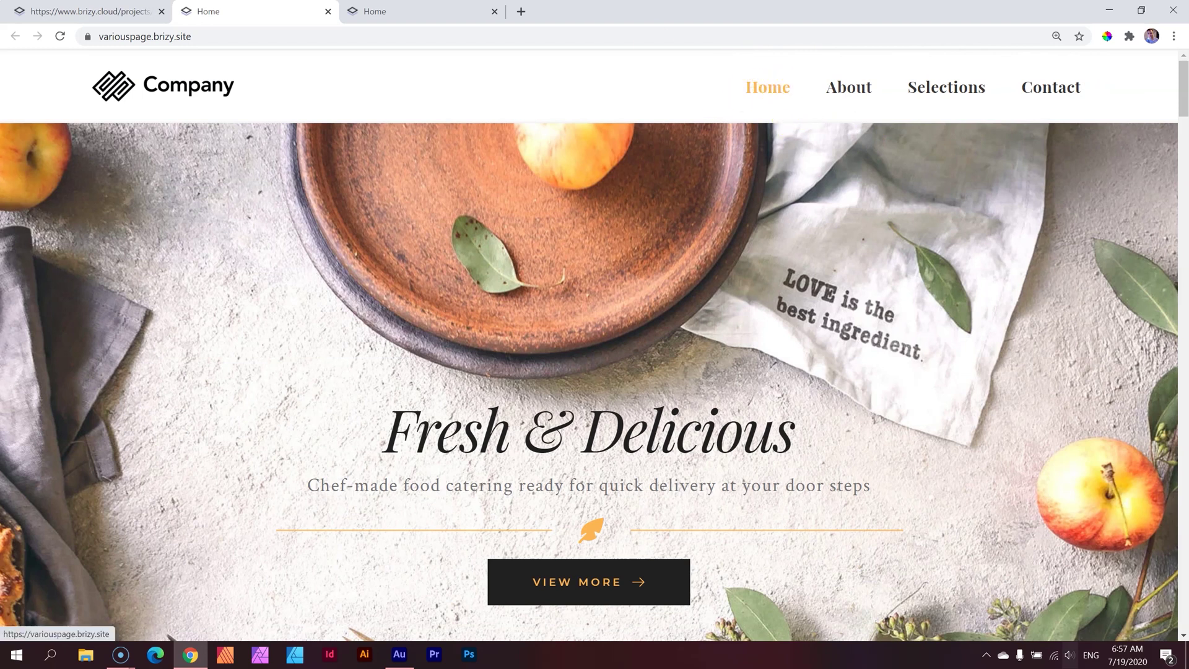
pyautogui.click(116, 11)
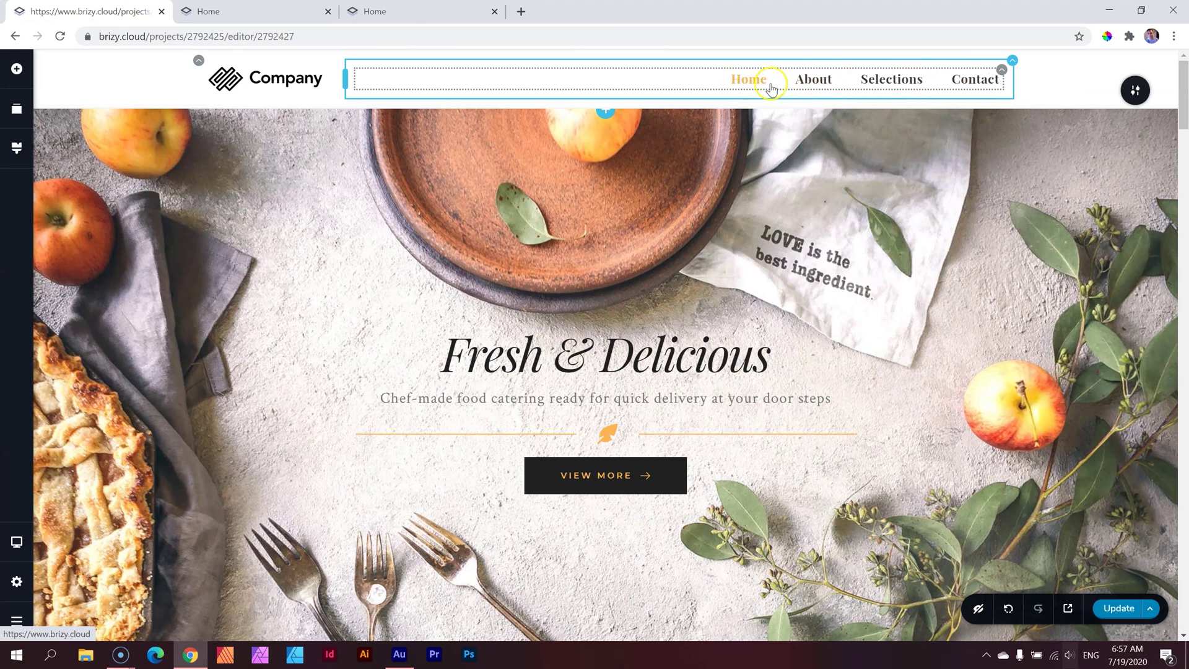
# - Show the menu's Border colour settings: no border style, #555555, size 0
pyautogui.click(741, 87)
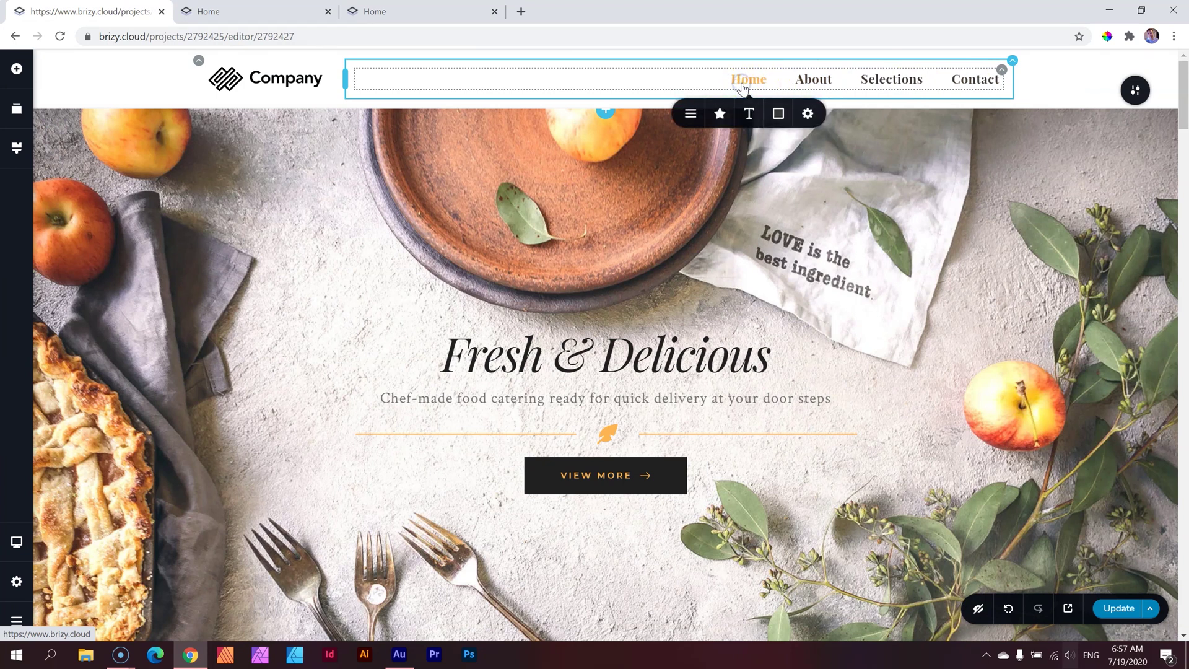
pyautogui.click(779, 114)
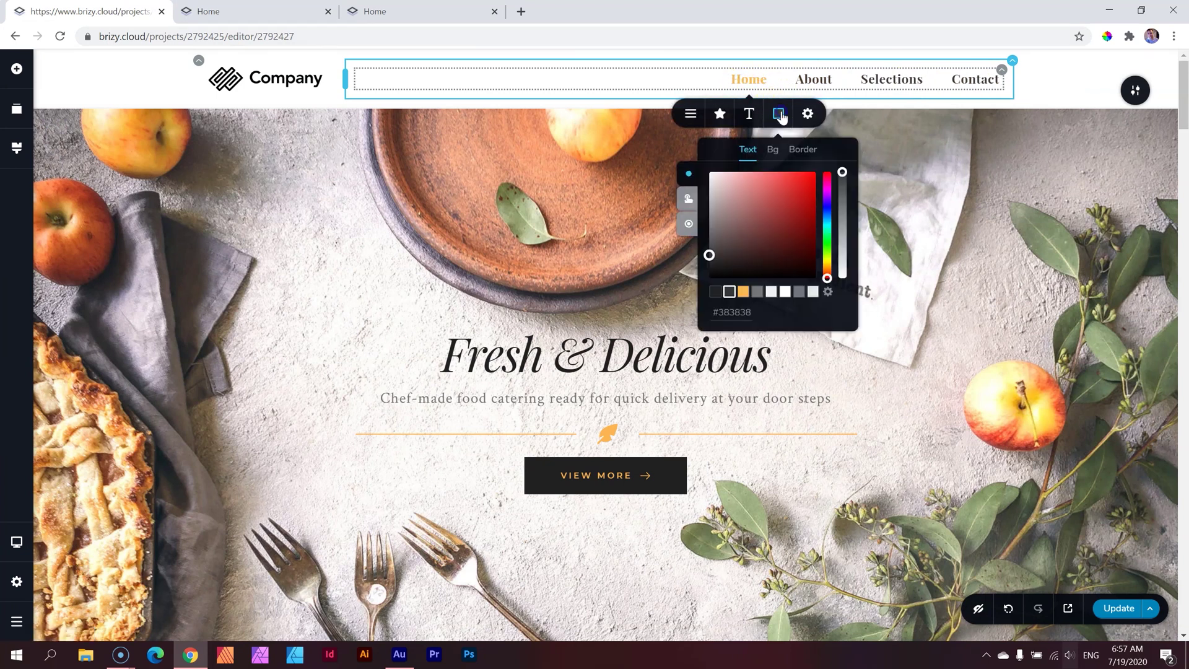
pyautogui.click(803, 150)
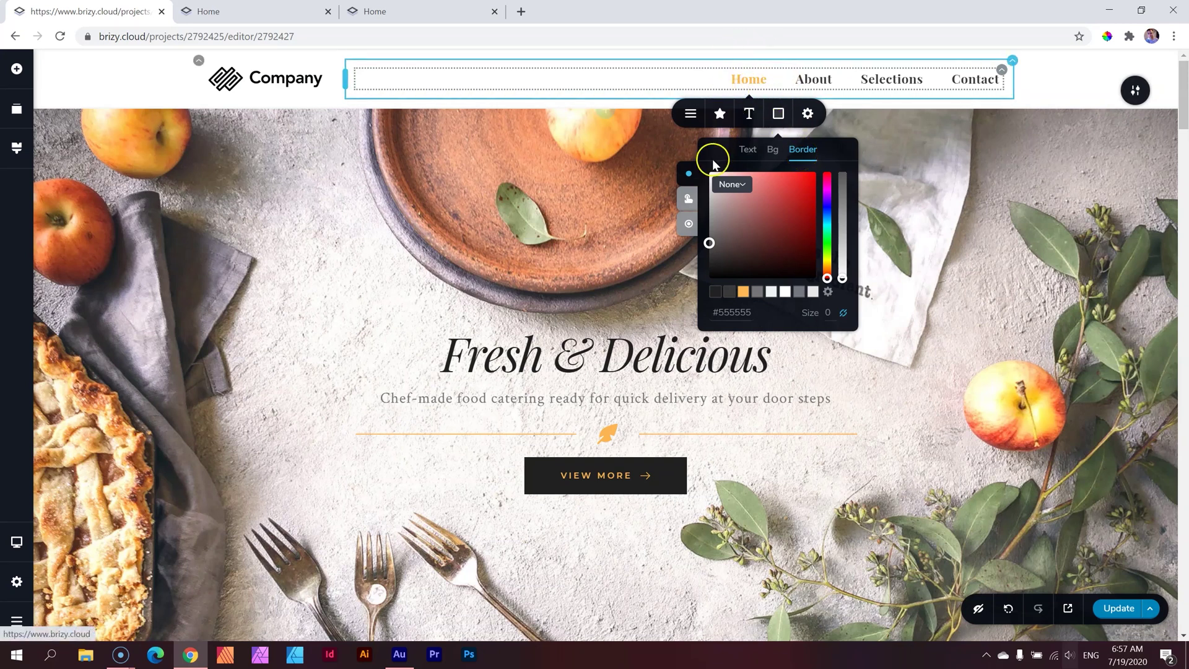
pyautogui.click(689, 226)
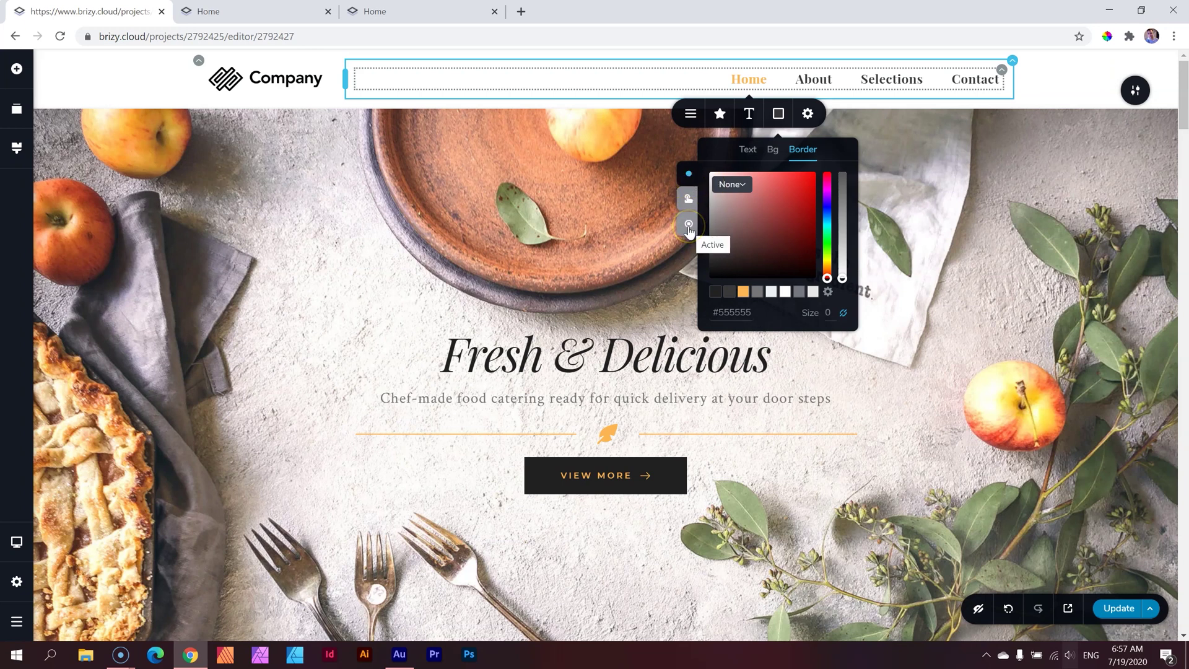
# - Make the active item's border orange #fdb552, trying sizes 2 and 1 before resetting to 0
pyautogui.click(689, 227)
pyautogui.click(743, 292)
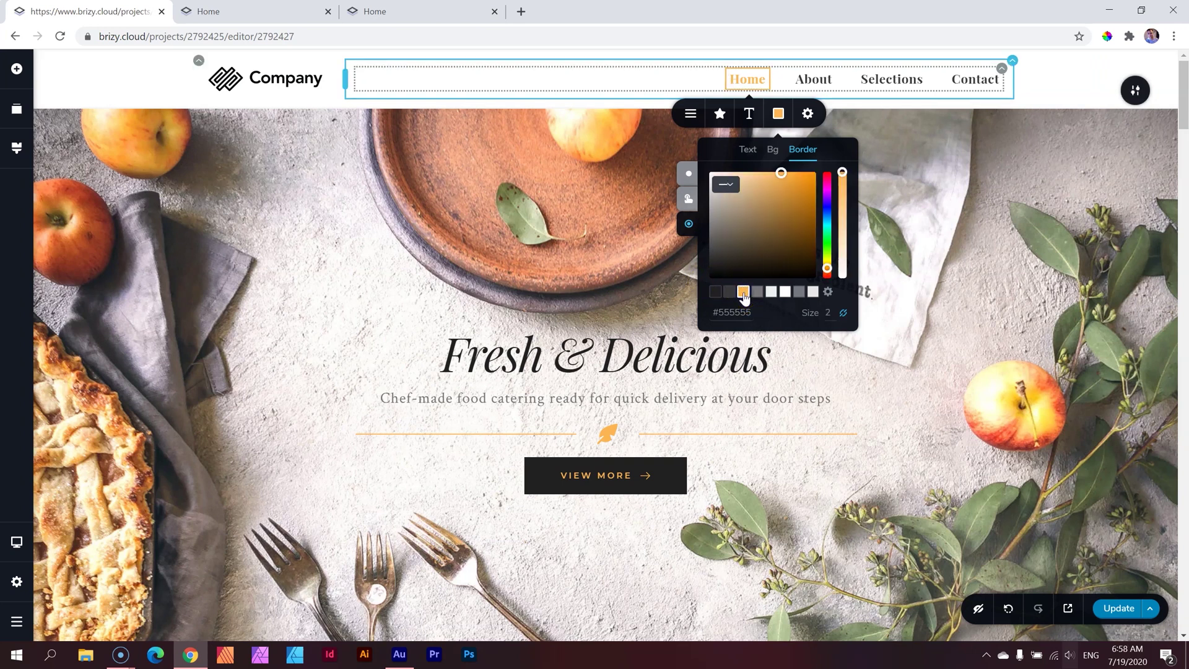
pyautogui.click(777, 78)
pyautogui.click(845, 314)
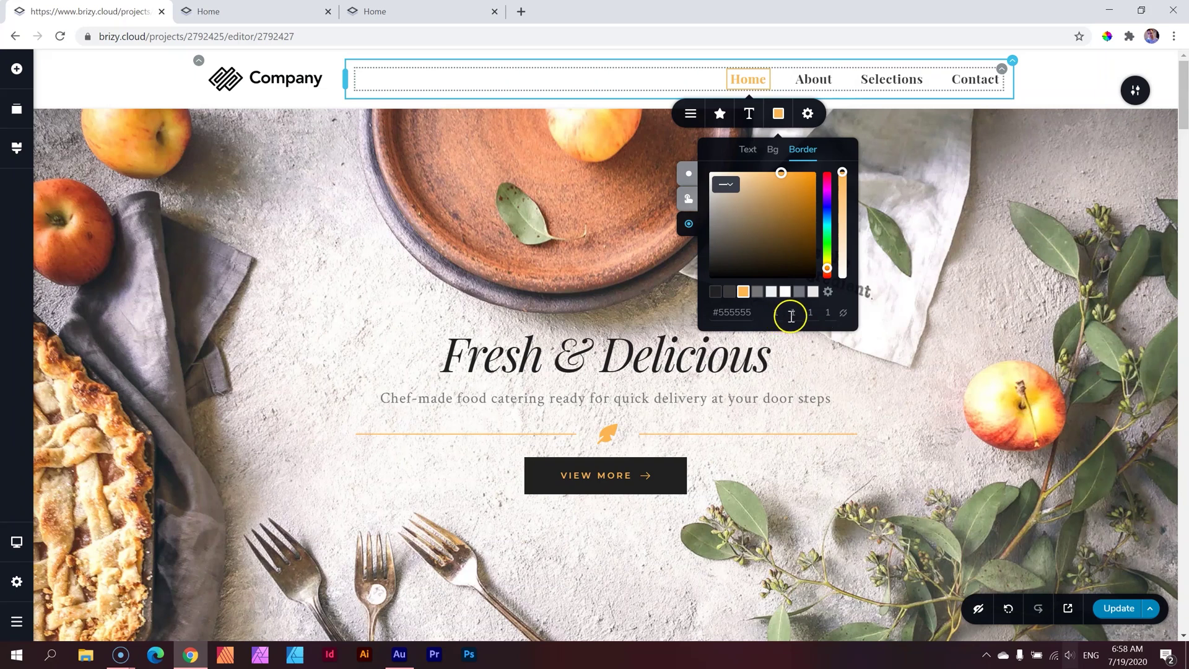
pyautogui.click(829, 313)
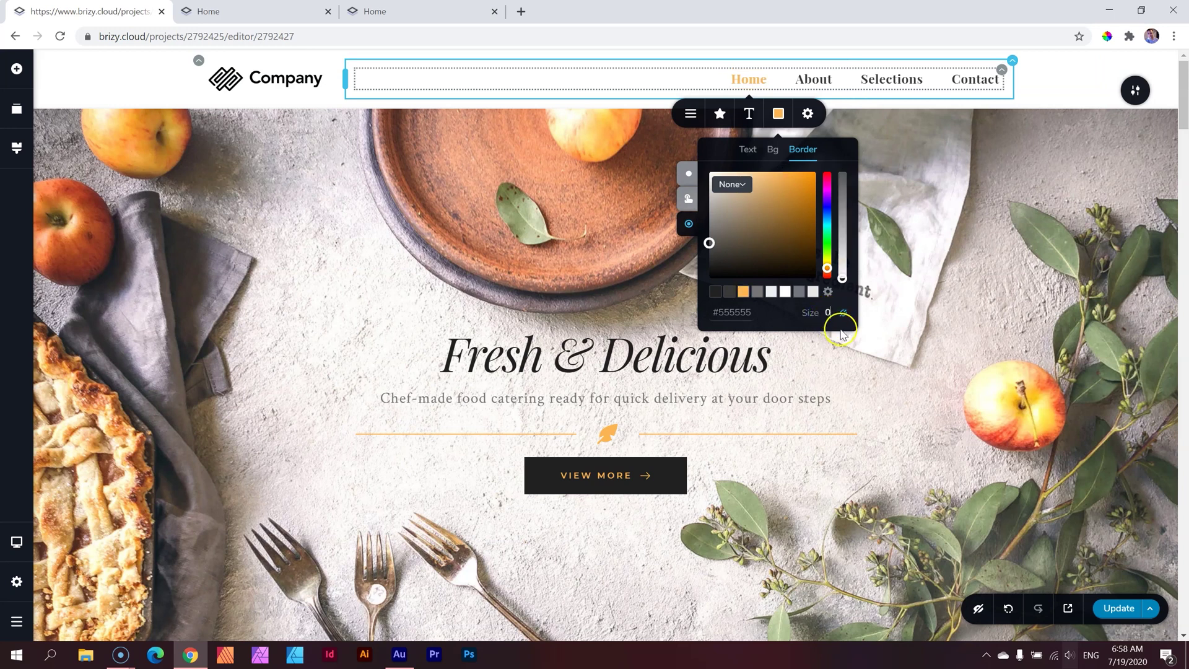
# - Give the active Home item 1 px orange top and bottom borders with 0 px sides
pyautogui.click(842, 313)
pyautogui.click(772, 313)
pyautogui.click(833, 312)
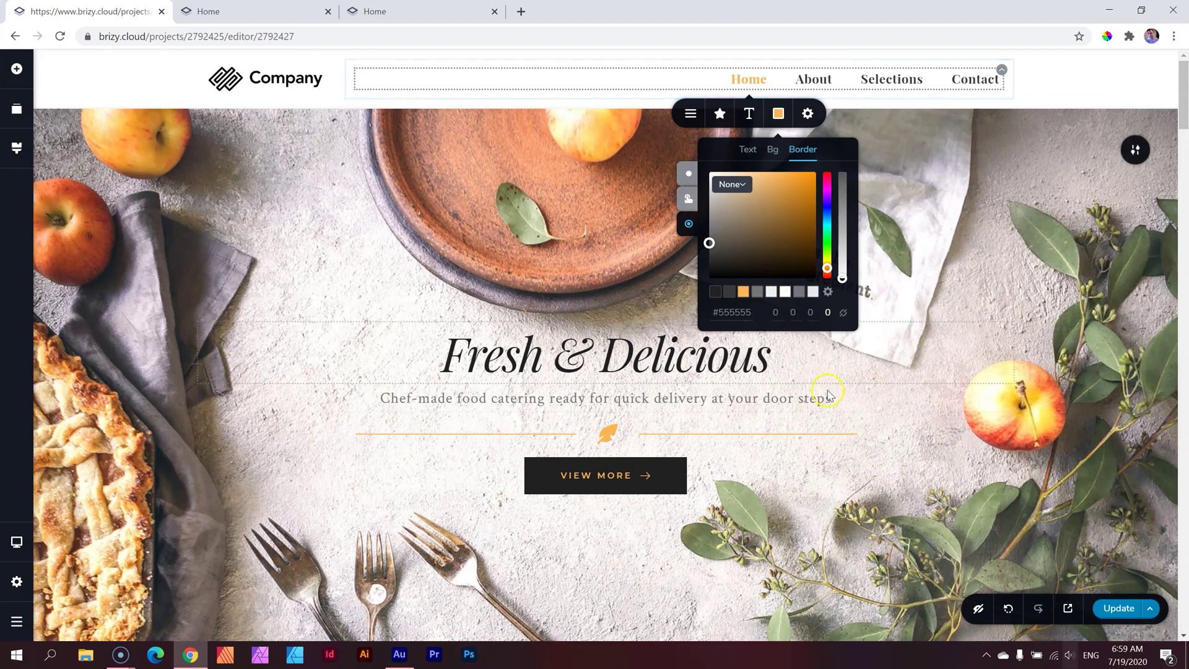
pyautogui.click(777, 311)
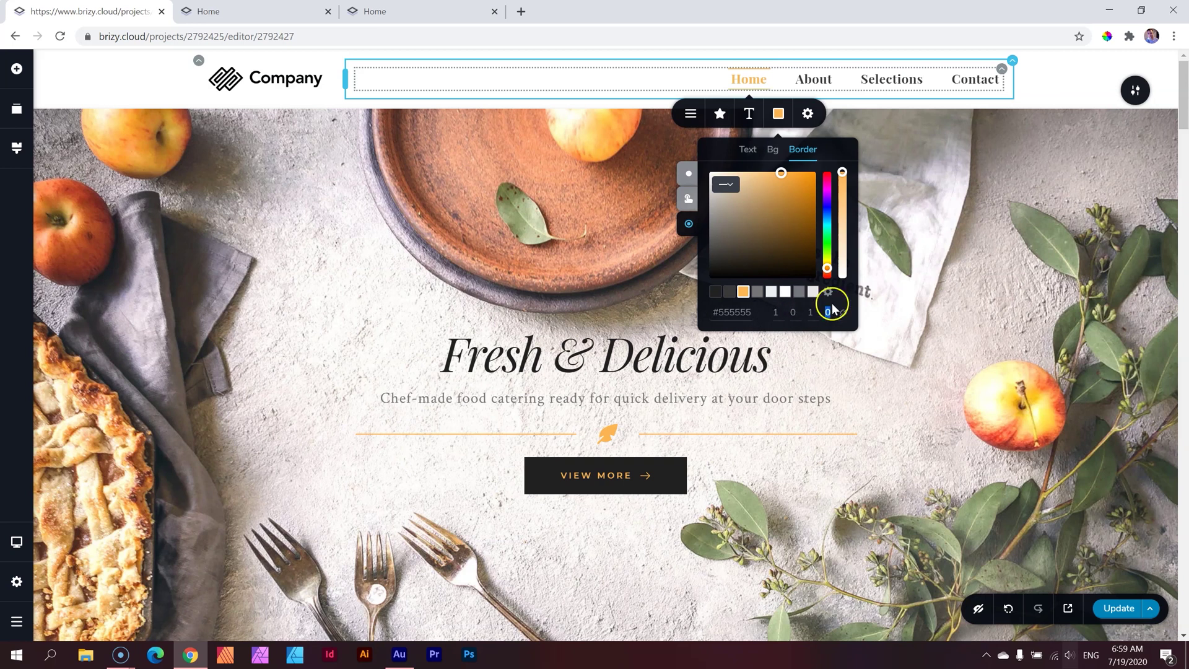
pyautogui.click(1063, 55)
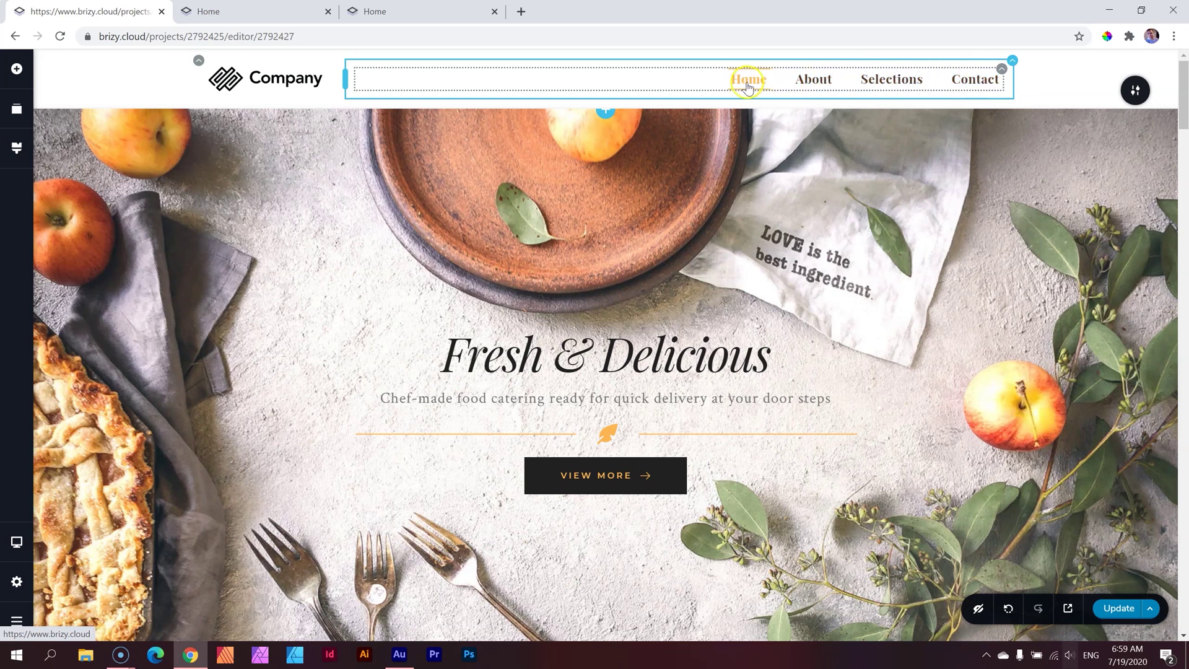
# - Bring up the menu's Border colour settings for the Hover state
pyautogui.click(747, 86)
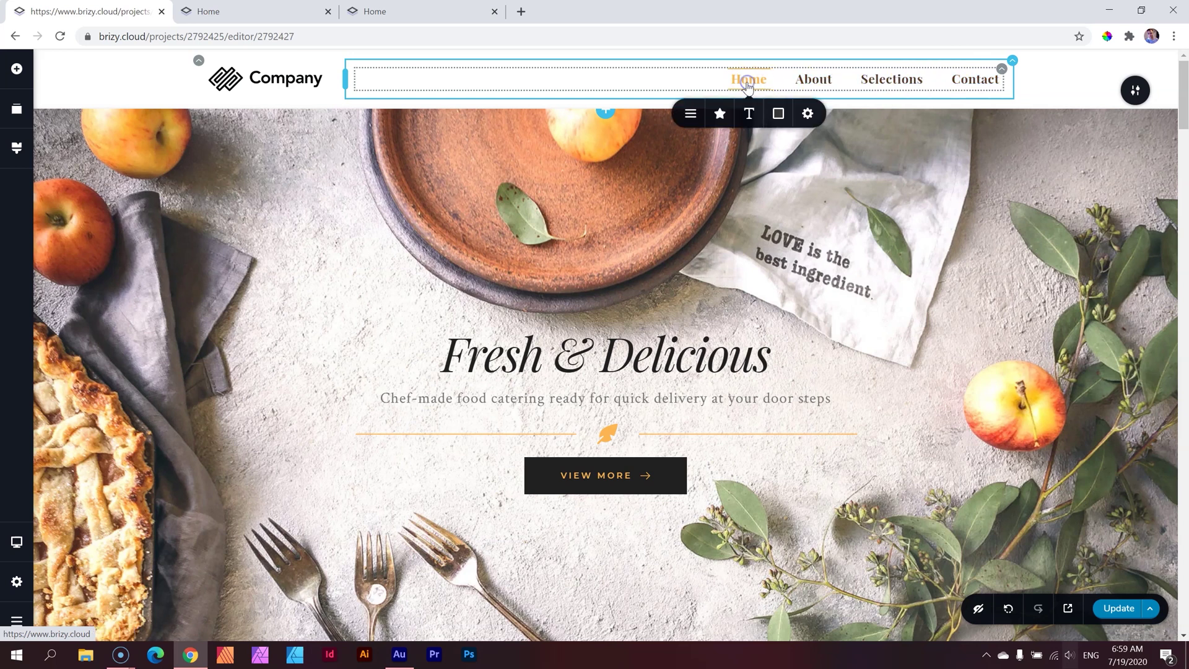
pyautogui.click(780, 115)
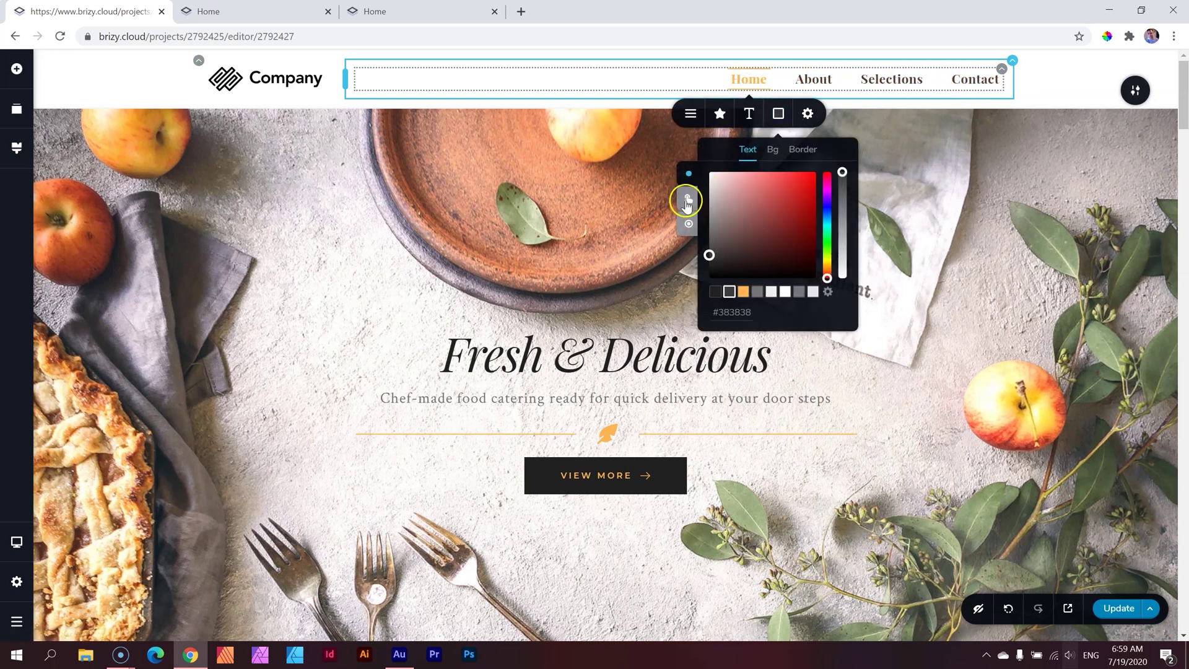
pyautogui.click(802, 149)
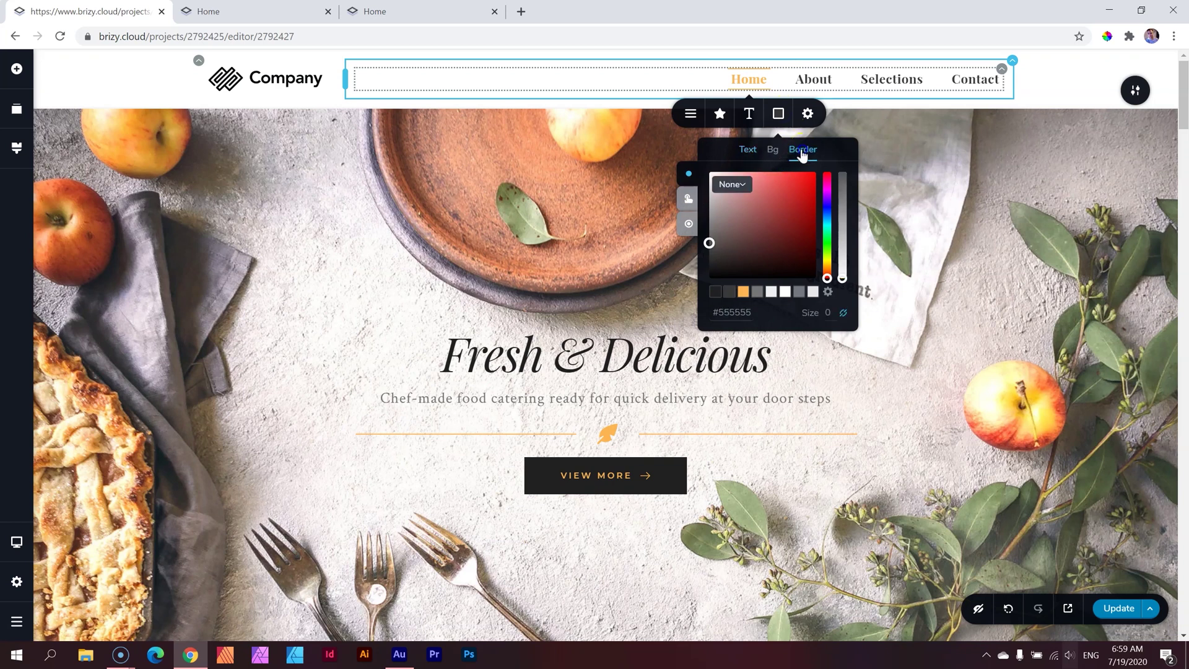
pyautogui.click(690, 198)
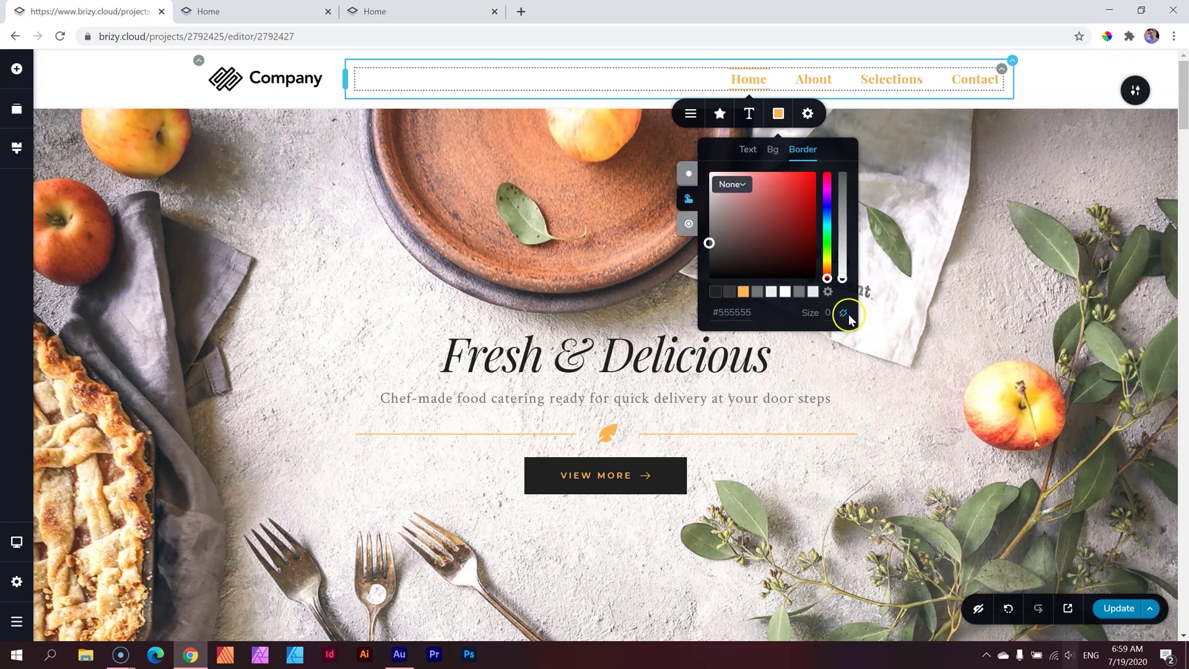
# - Give hovered menu items orange borders sized 1/0/1/0, lines above and below only
pyautogui.click(780, 312)
pyautogui.write('1')
pyautogui.press('Tab')
pyautogui.press('Tab')
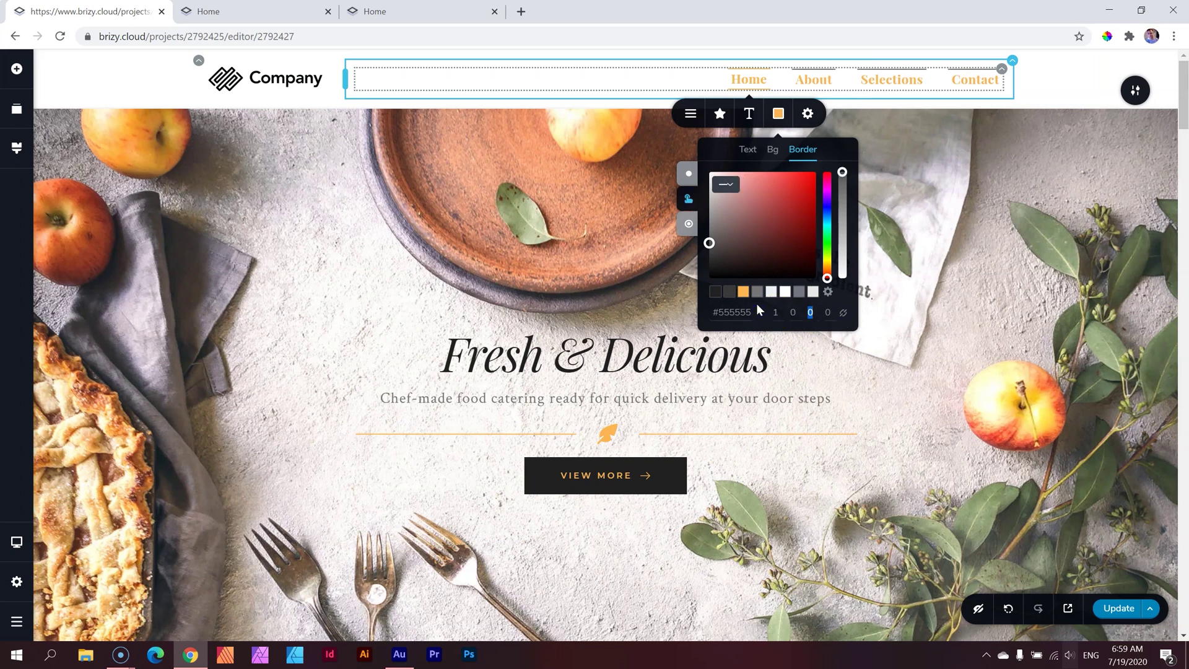
pyautogui.write('1')
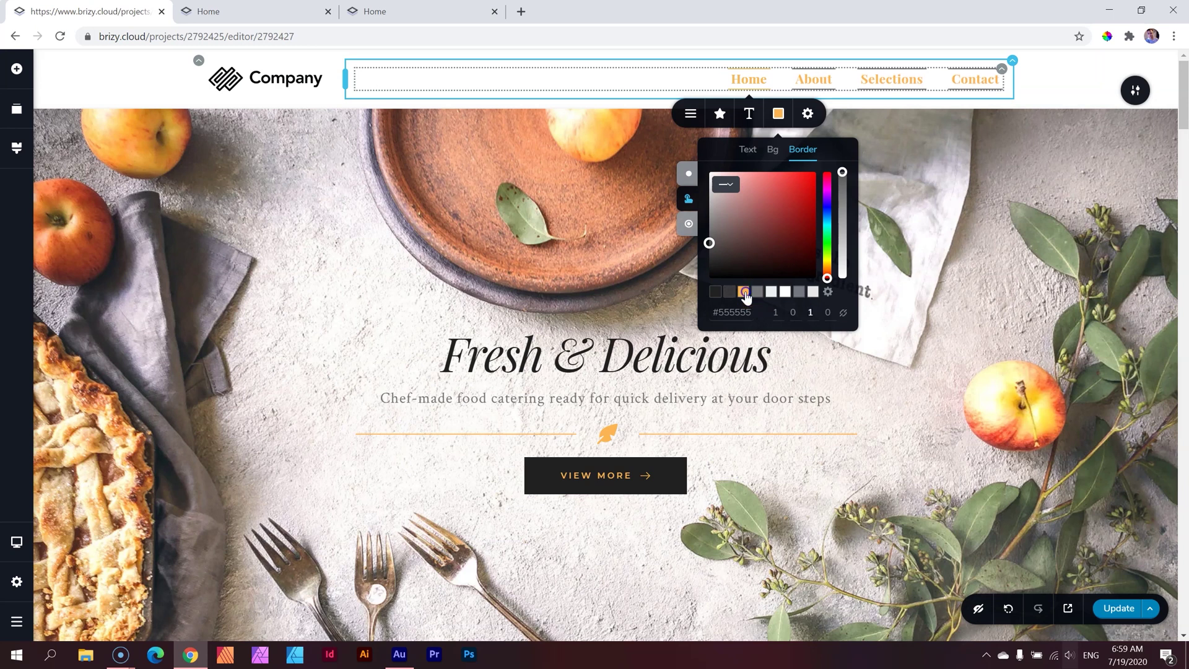
pyautogui.click(744, 291)
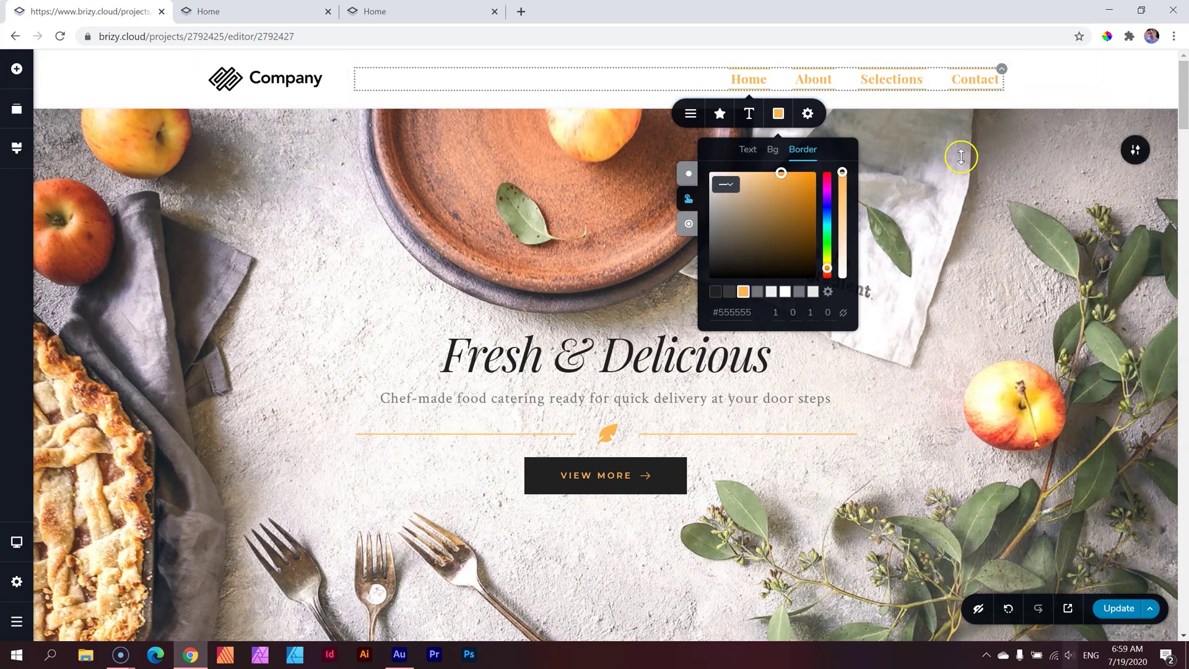
pyautogui.click(1030, 91)
pyautogui.click(786, 101)
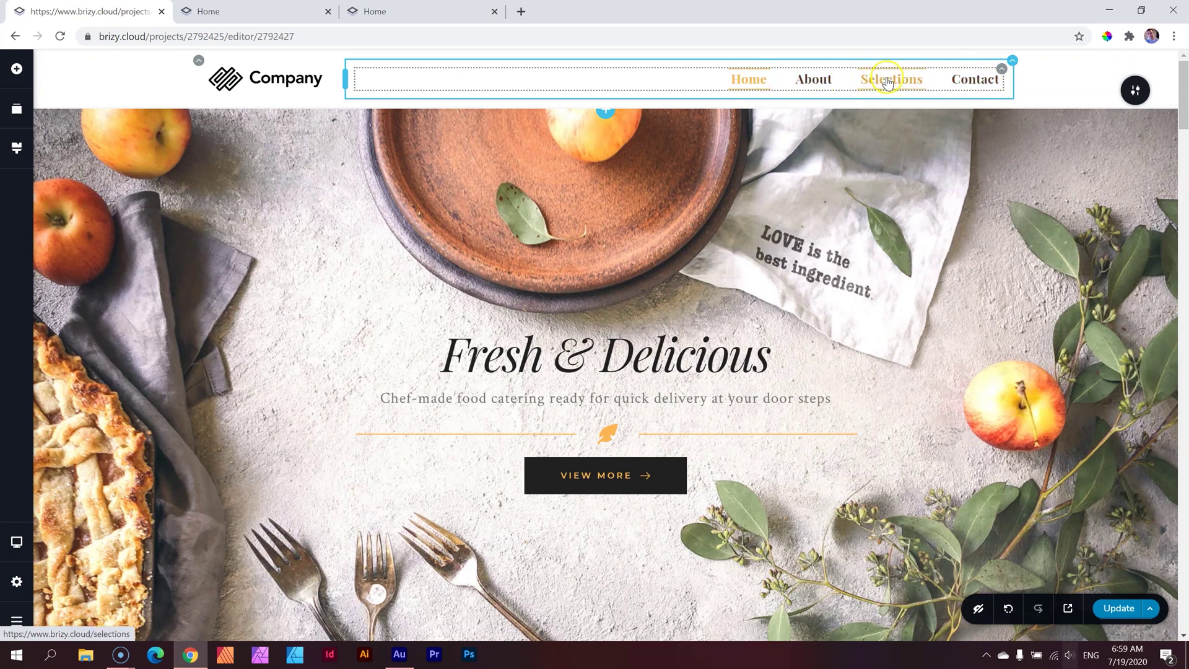
# - Review the live menu, then try a larger top padding on the menu items before resetting it to 0 px
pyautogui.click(430, 14)
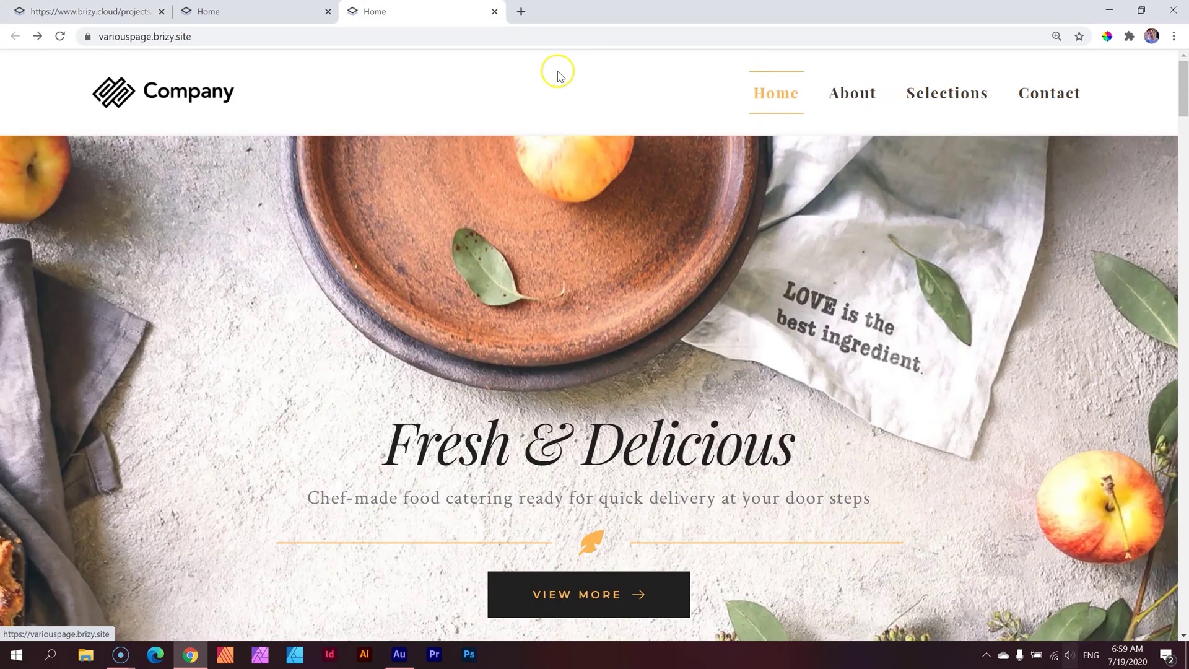
pyautogui.click(118, 12)
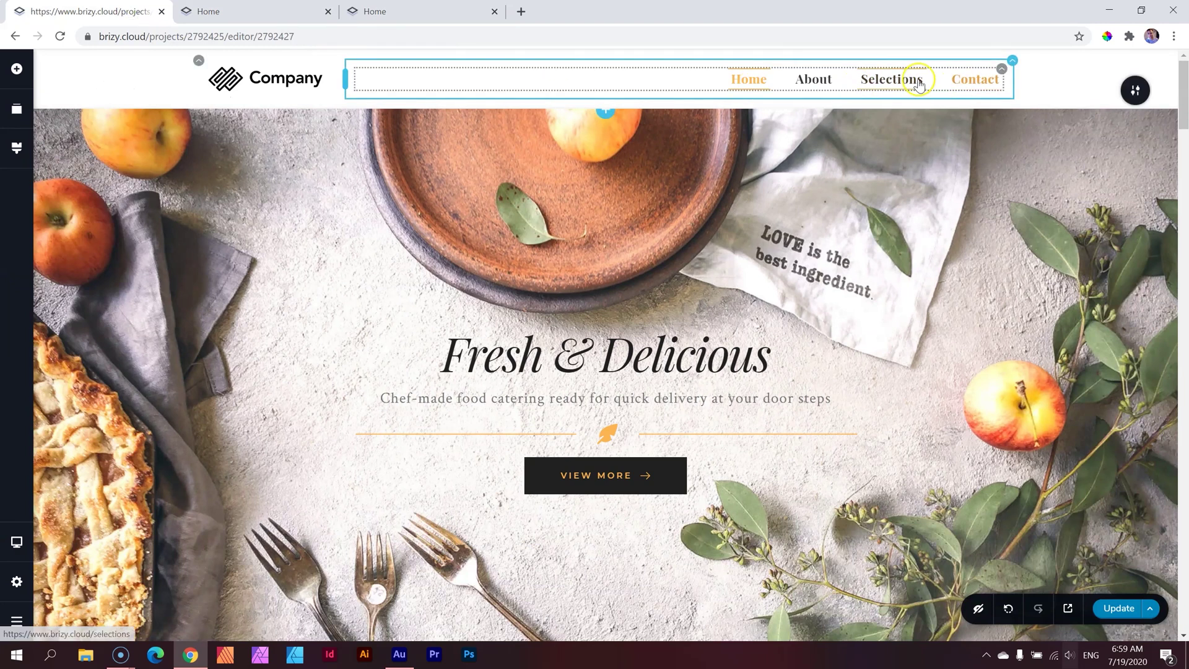
pyautogui.click(751, 82)
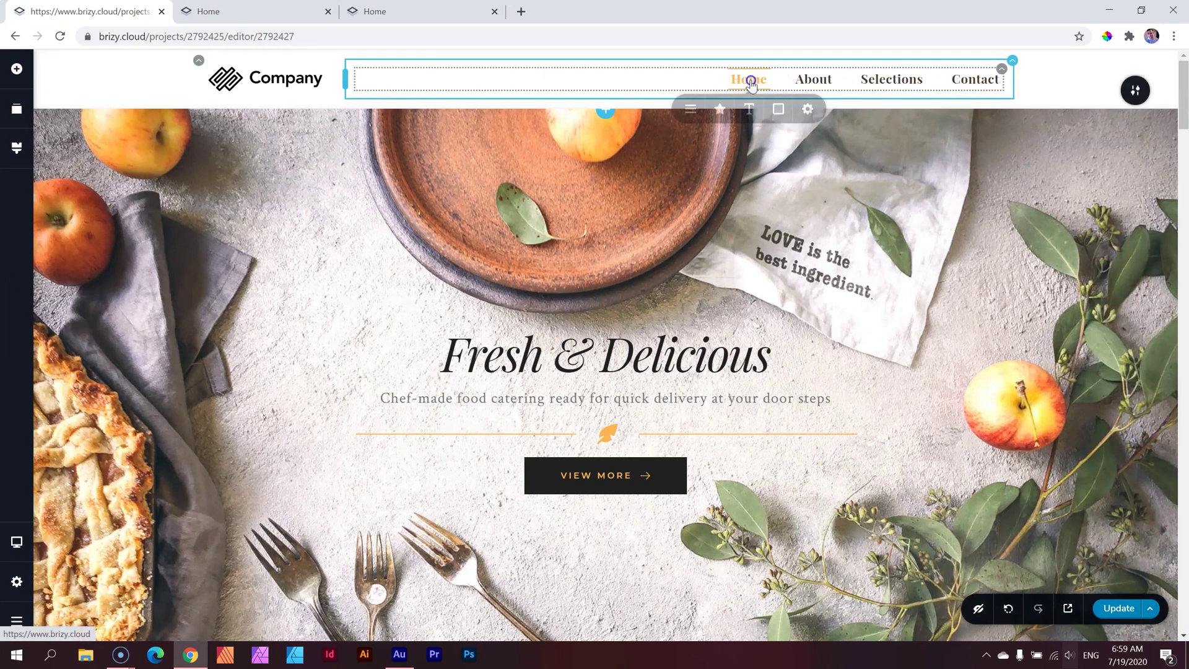
pyautogui.click(807, 116)
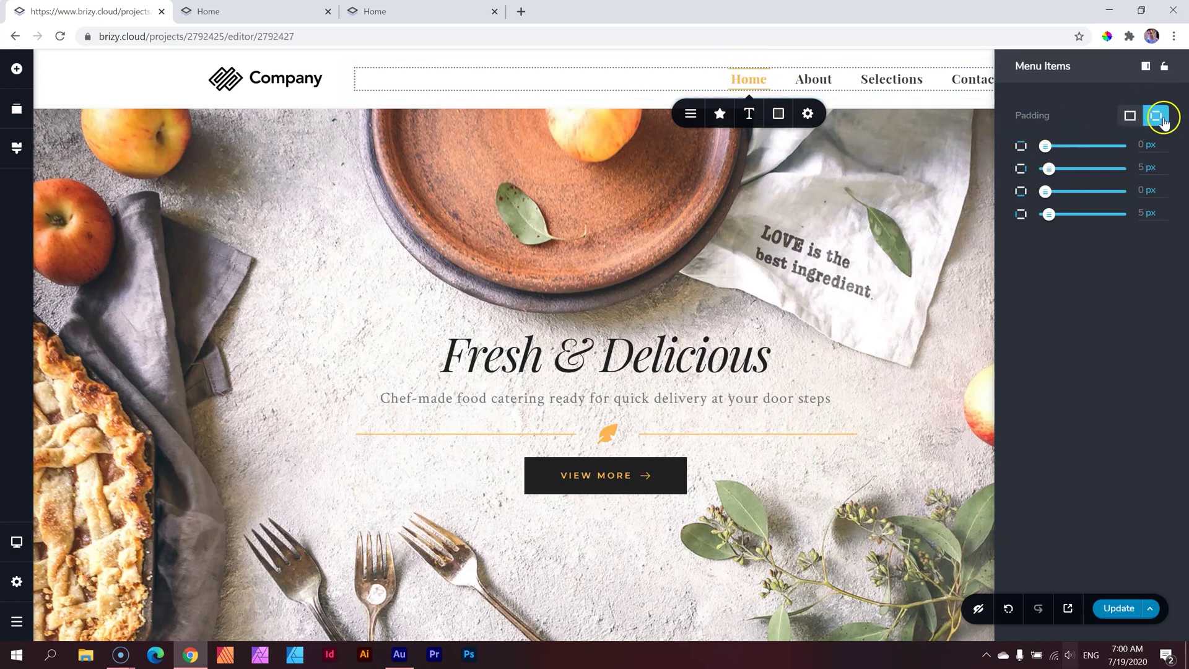
pyautogui.moveTo(1045, 147); pyautogui.dragTo(1130, 147)
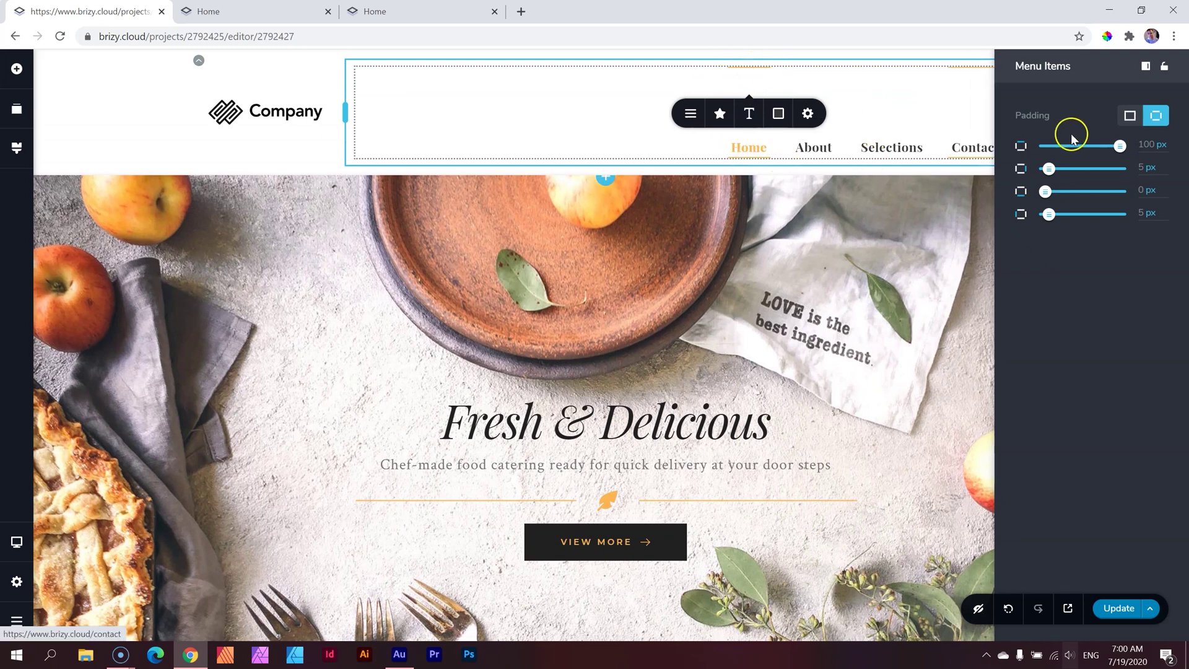
pyautogui.moveTo(1117, 146); pyautogui.dragTo(1022, 154)
# - Set the menu items' top and bottom padding to 10 px each
pyautogui.click(1143, 143)
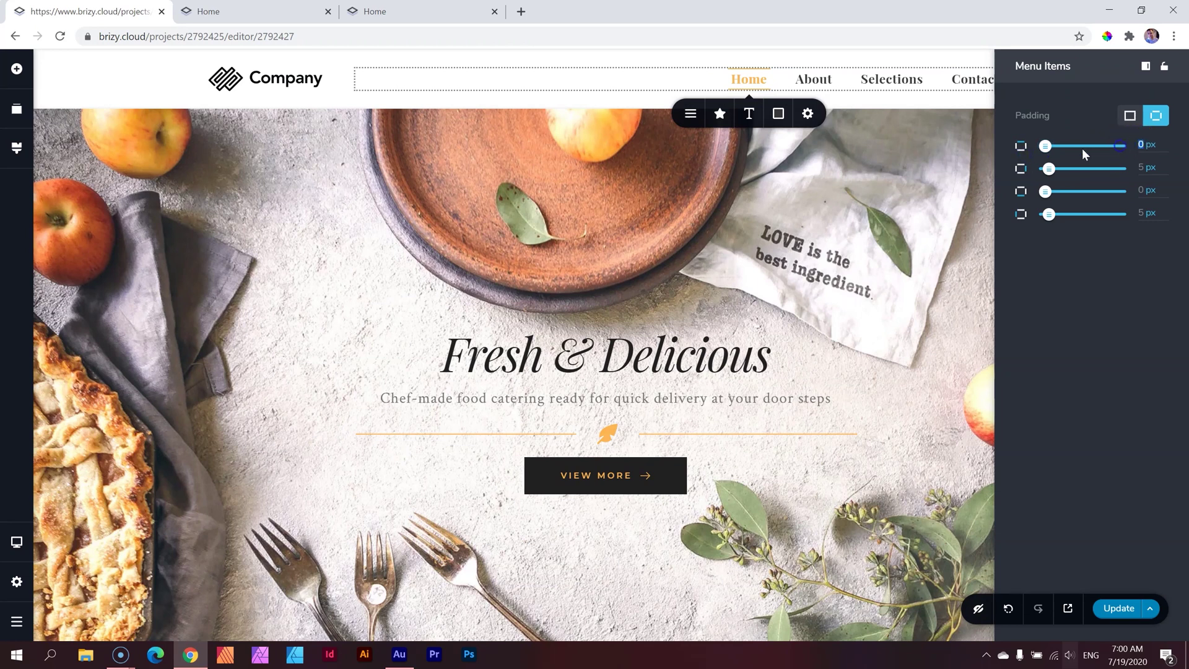
pyautogui.write('10')
pyautogui.press('Tab')
pyautogui.press('Tab')
pyautogui.press('Tab')
pyautogui.press('Tab')
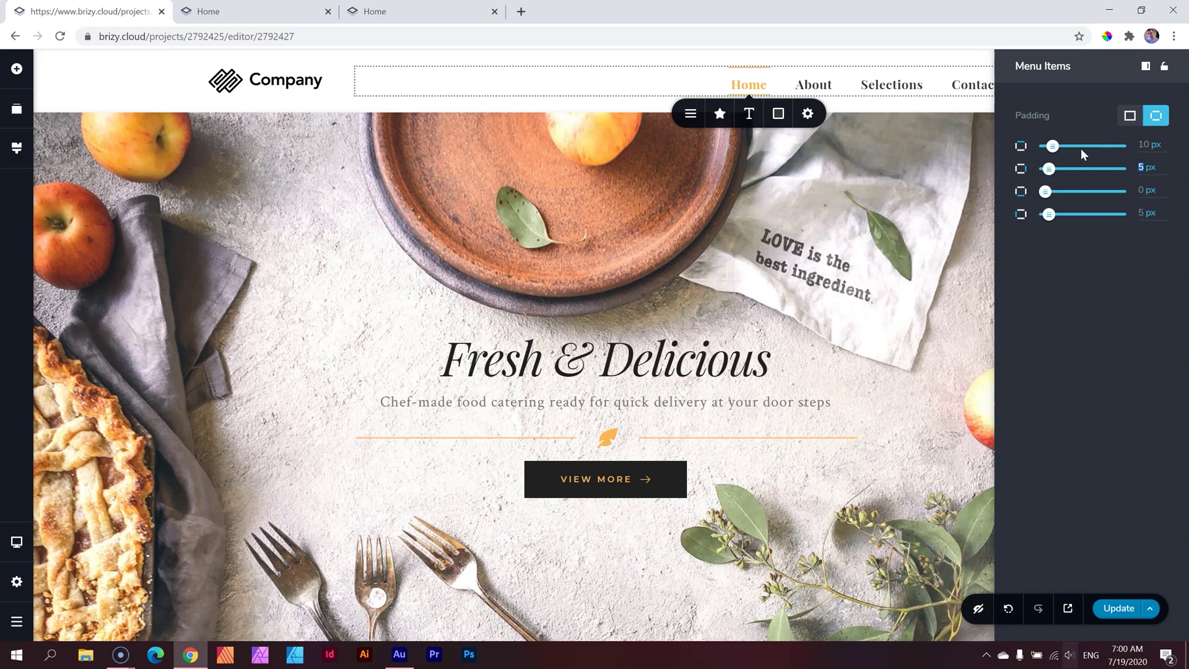
pyautogui.write('10')
pyautogui.press('Return')
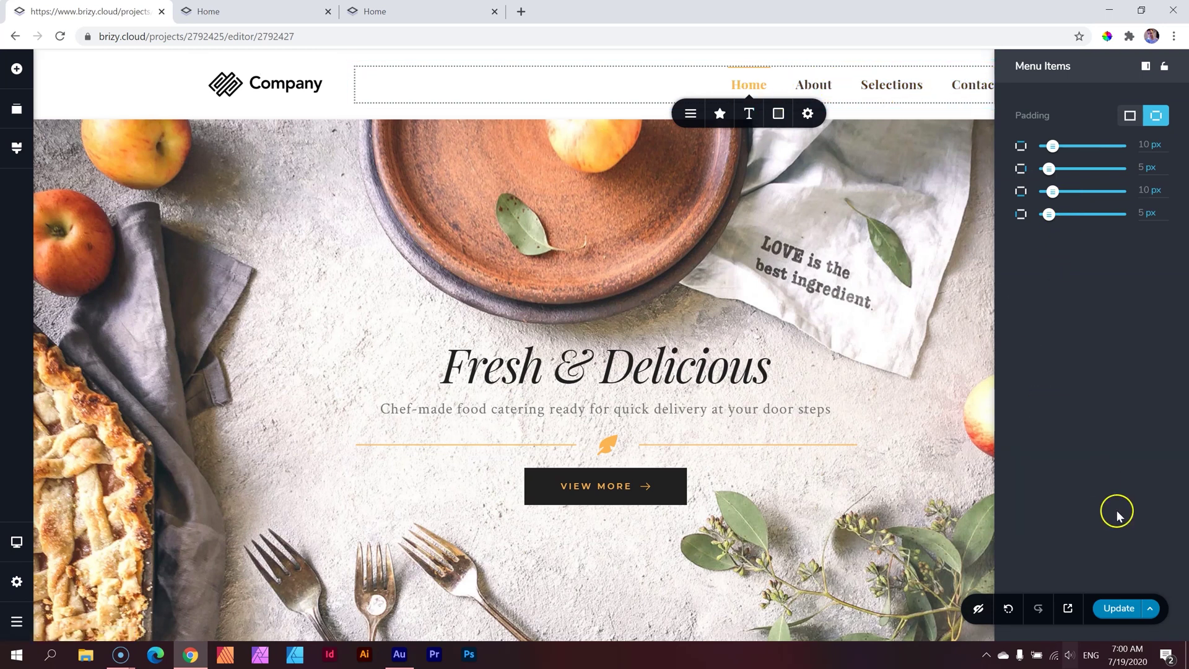
# - Publish the 10 px menu padding change with Update
pyautogui.click(1111, 610)
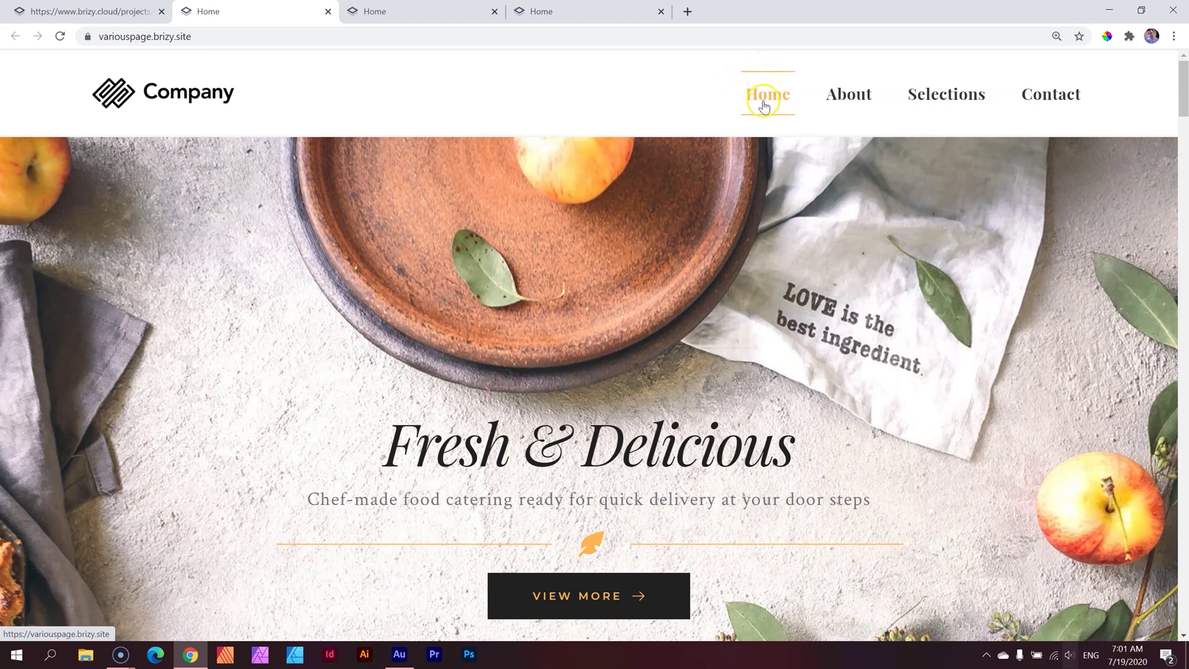
# - Set the active menu item's top border width to 0, keeping only the underline, and publish
pyautogui.click(113, 15)
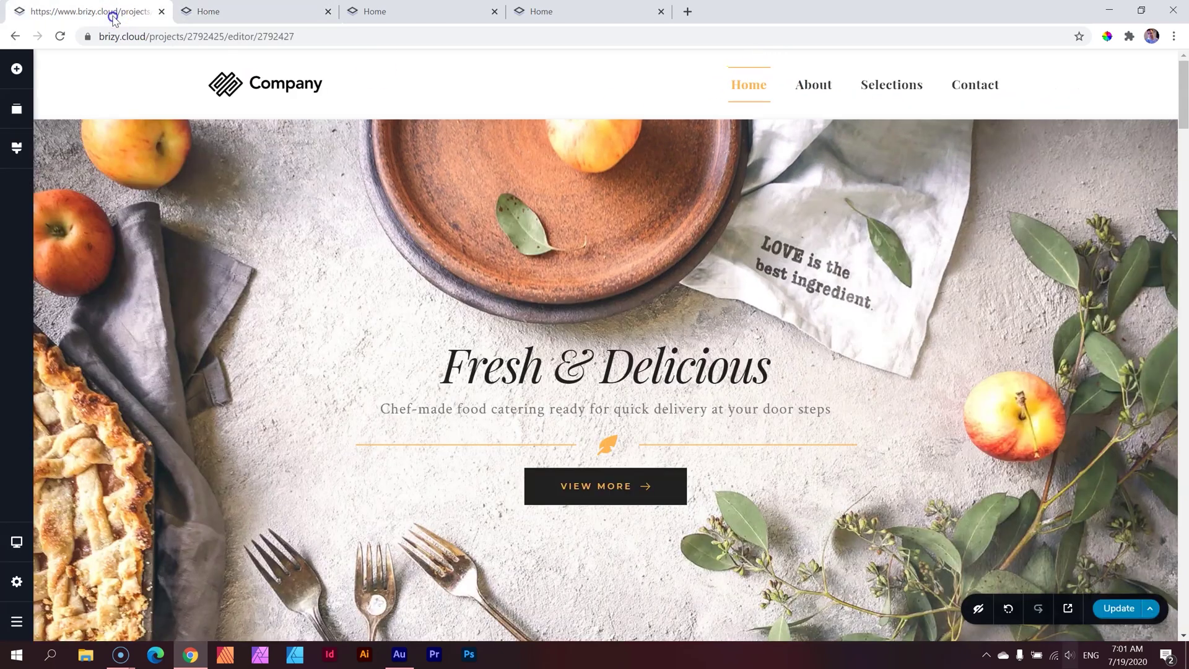
pyautogui.click(752, 90)
pyautogui.click(778, 127)
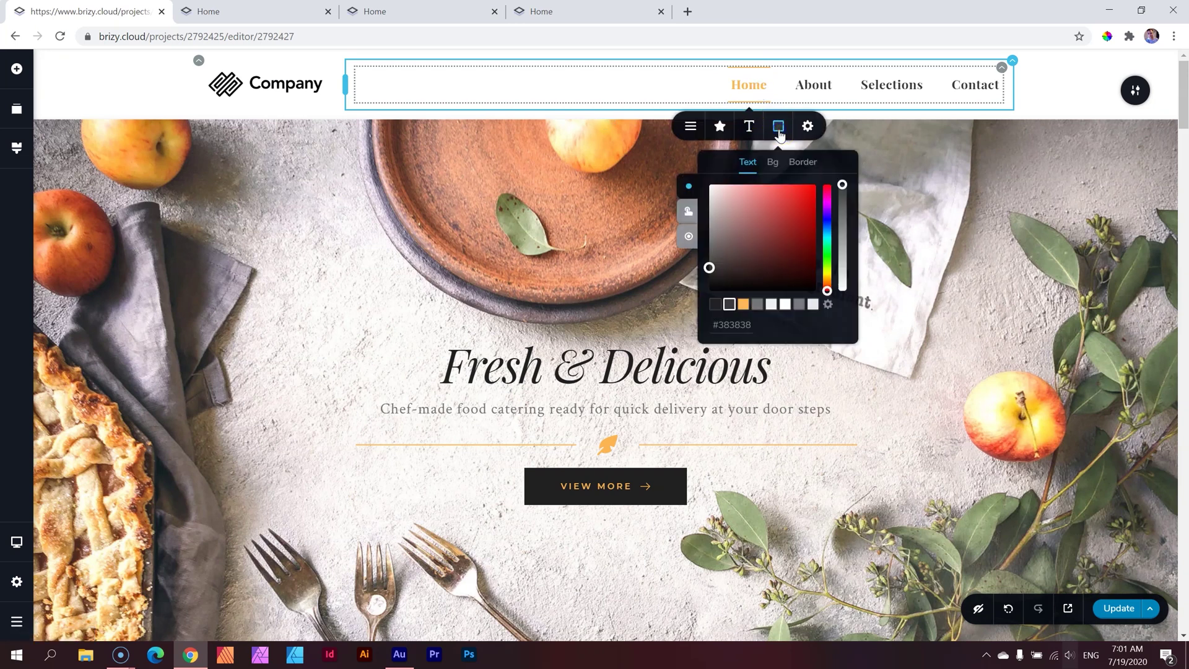
pyautogui.click(805, 162)
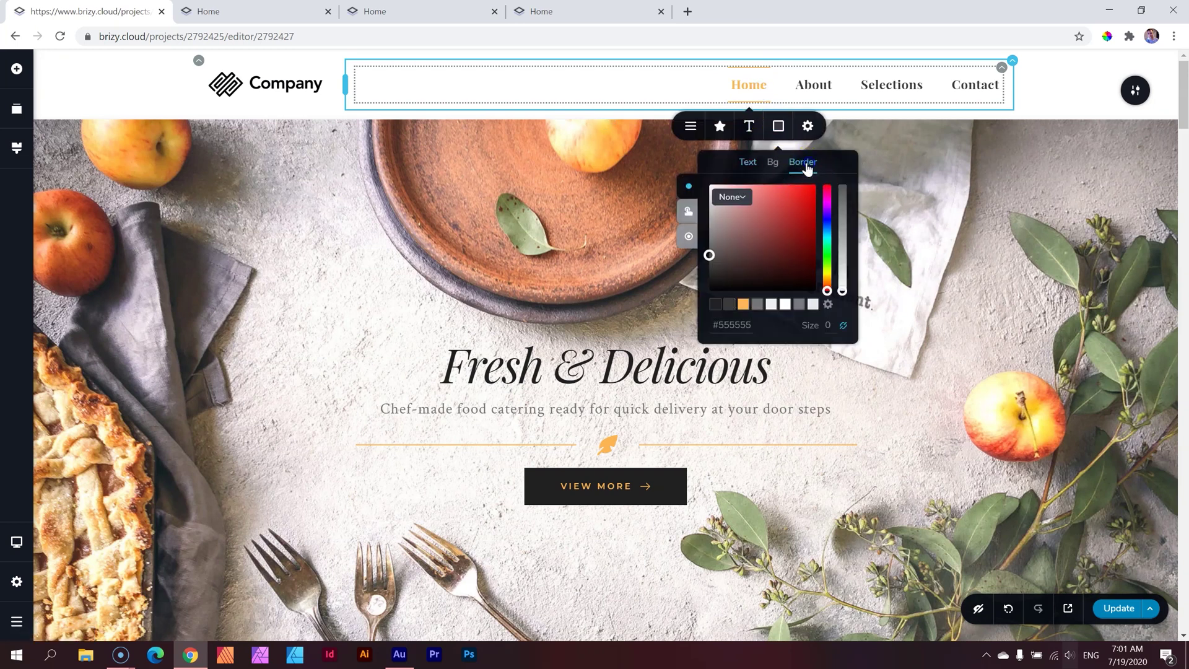
pyautogui.click(684, 216)
pyautogui.doubleClick(776, 325)
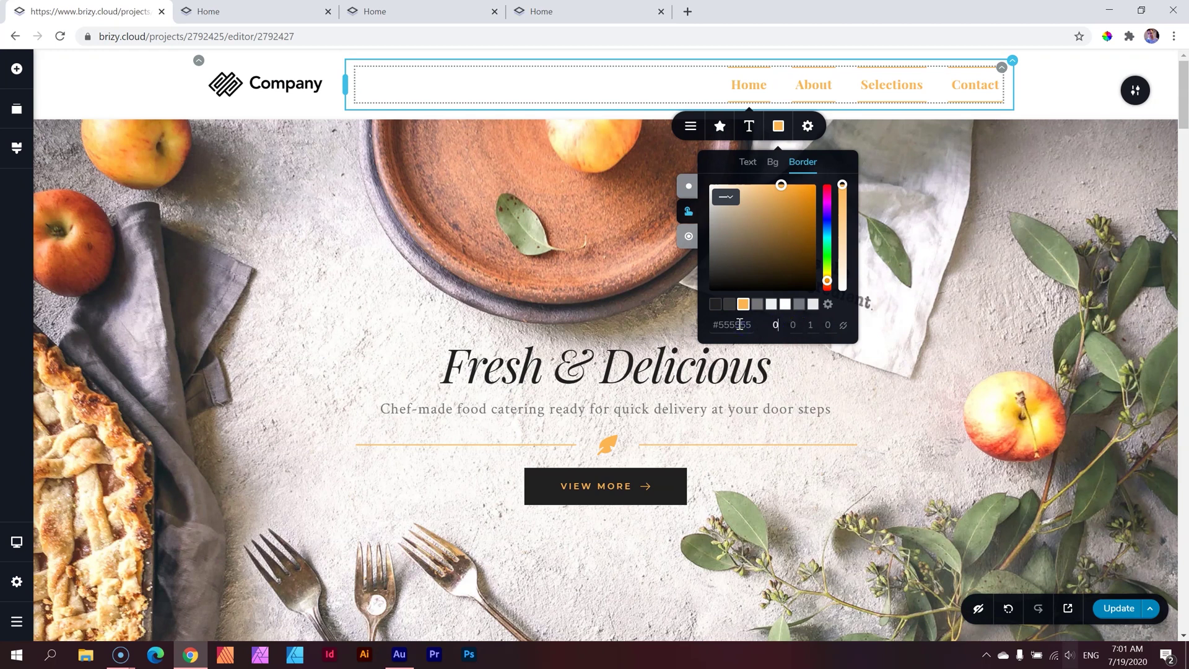
pyautogui.click(688, 236)
pyautogui.doubleClick(775, 324)
pyautogui.write('0')
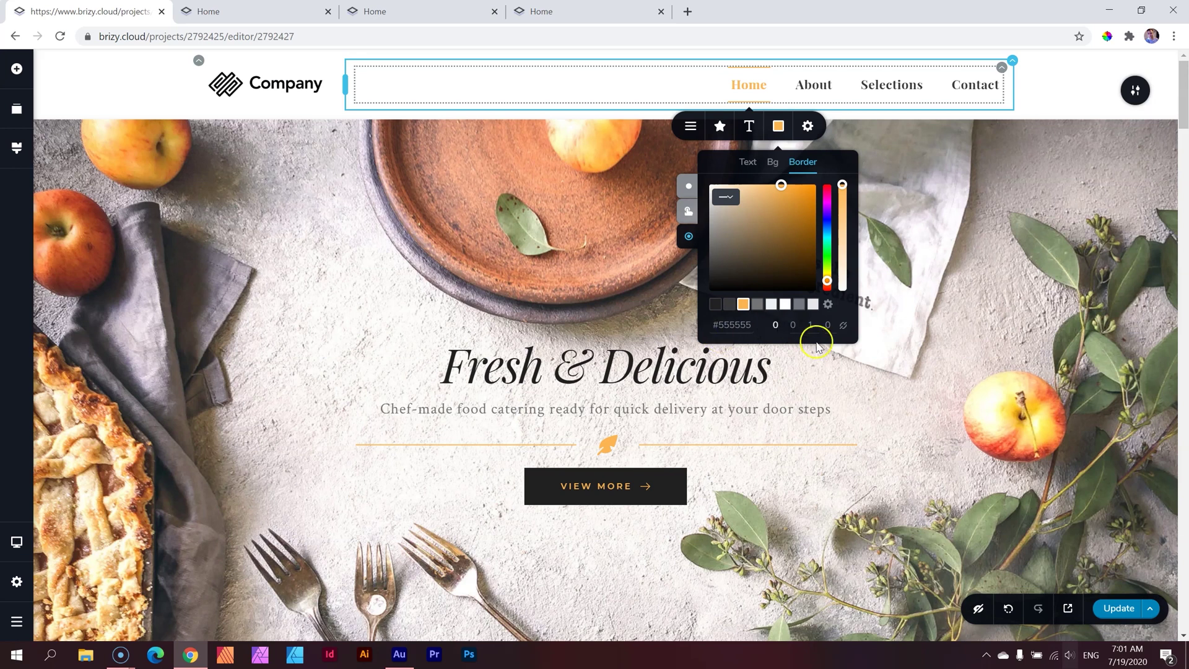
pyautogui.click(1118, 608)
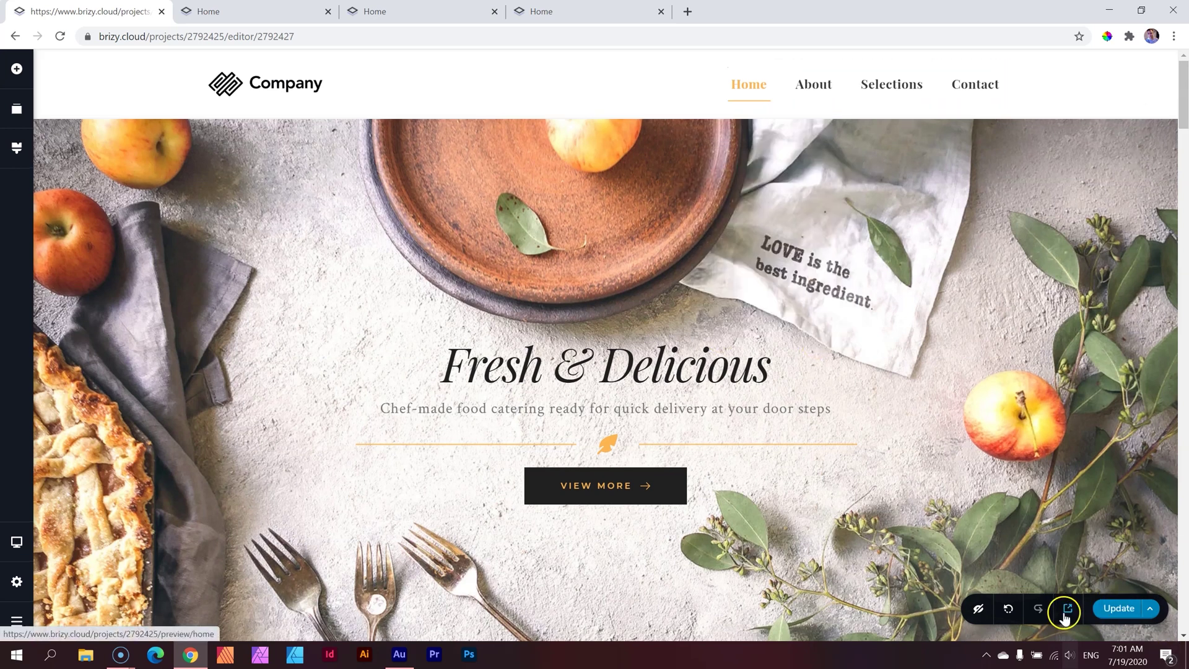